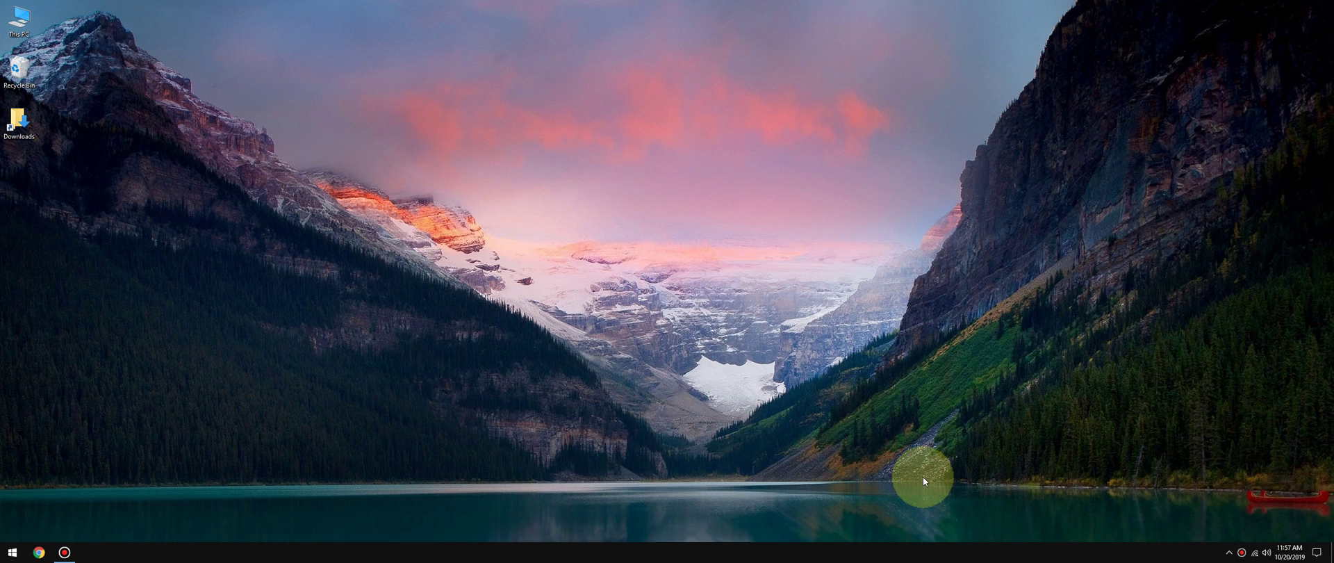
# Step: Open Virtual Serial Ports Emulator, check the COM1/COM2 port pair, and minimize the window
pyautogui.click(1228, 553)
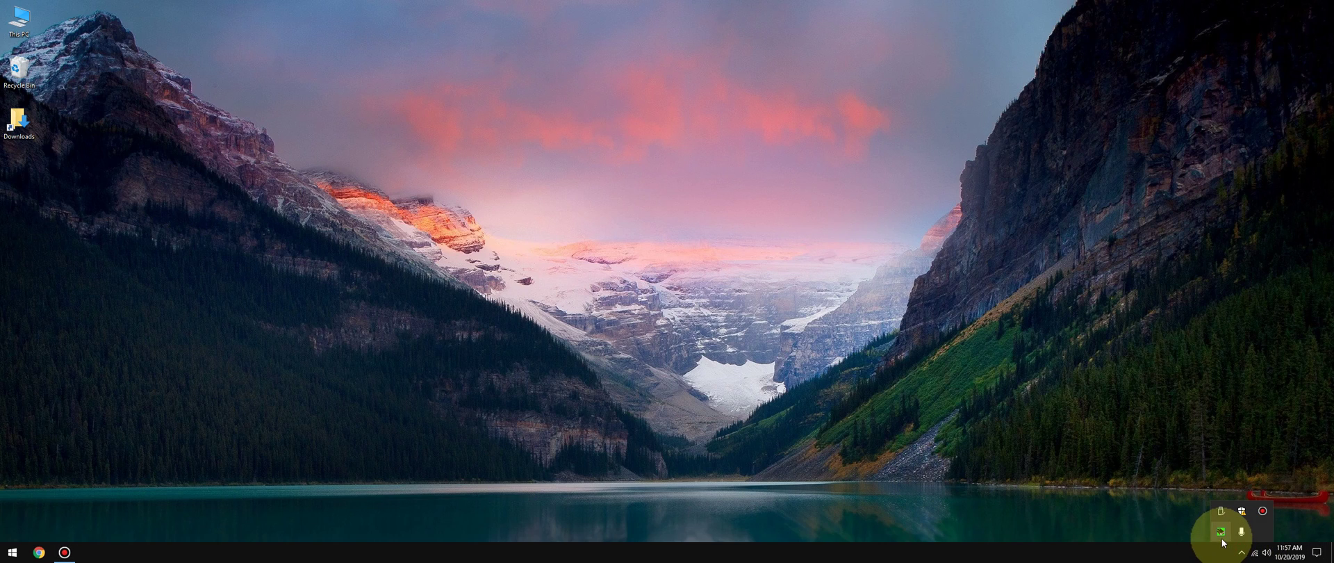
pyautogui.doubleClick(1221, 531)
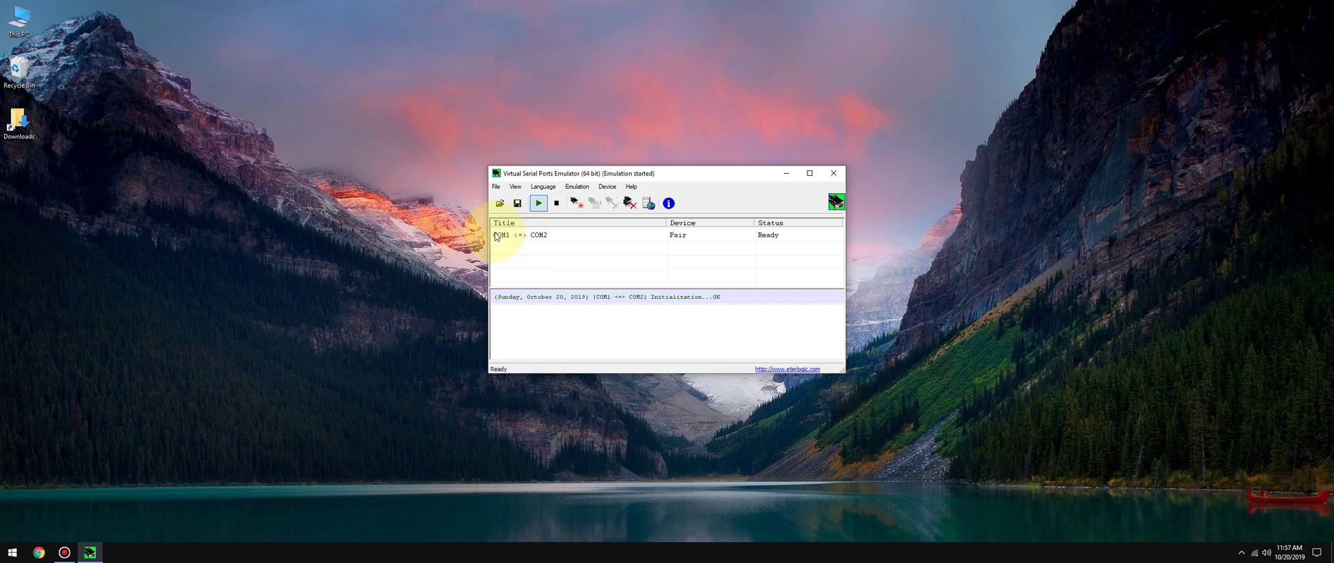
pyautogui.click(510, 238)
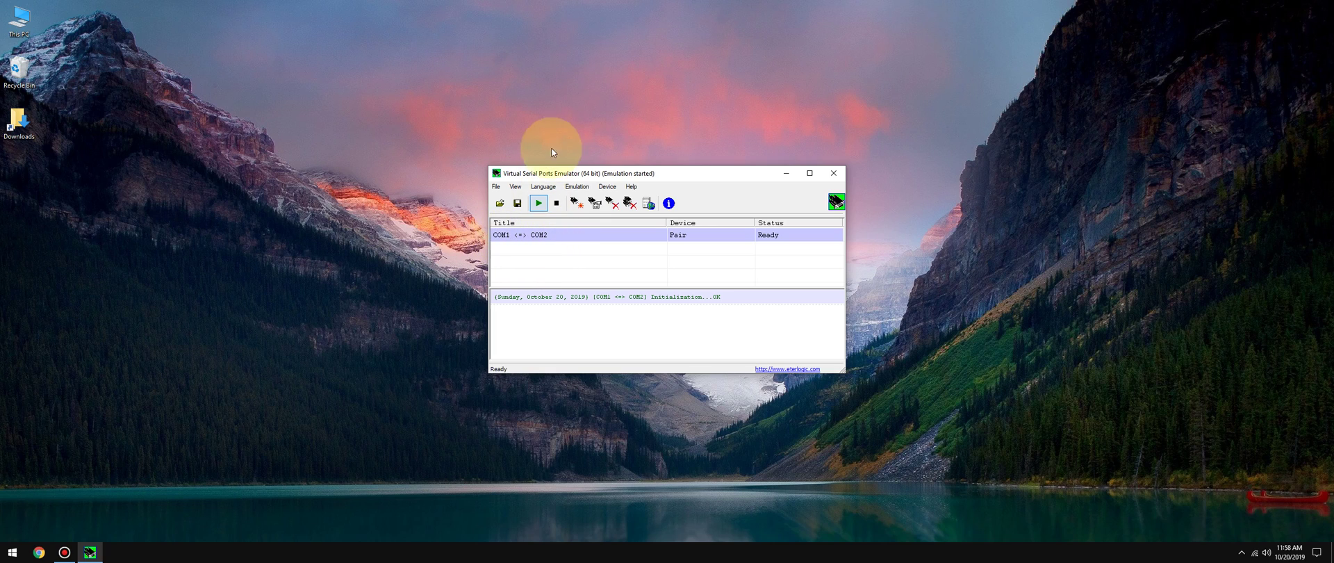
pyautogui.click(786, 173)
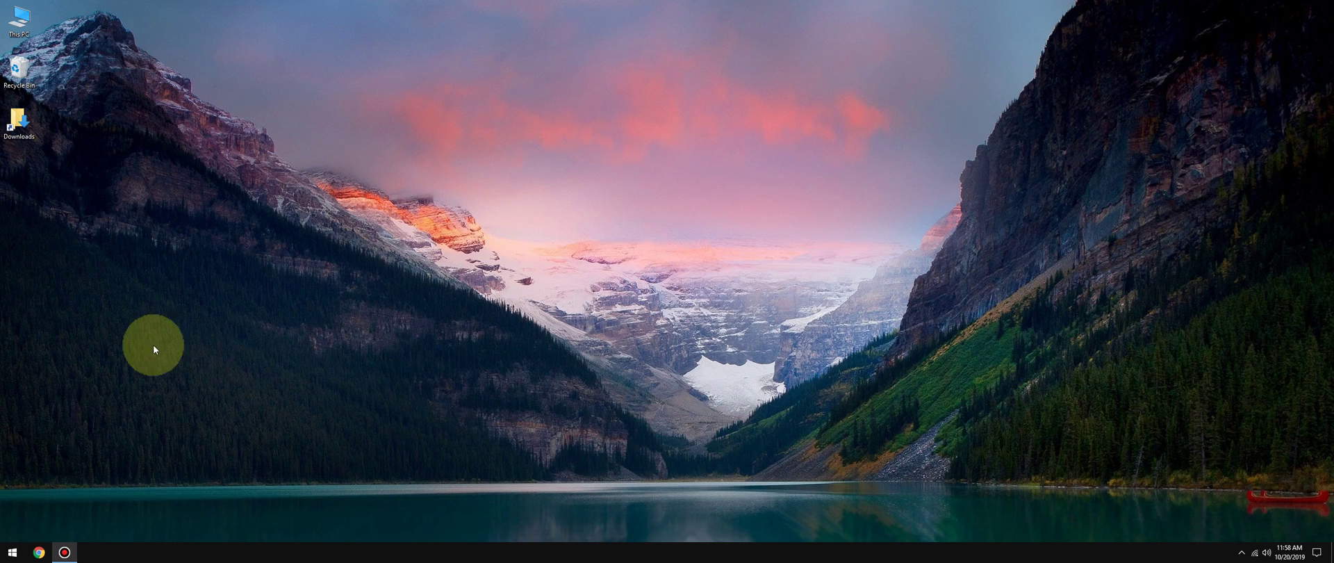
# Step: Check the ASIO and sample rate settings of the Yamaha Steinberg USB Driver in Control Panel, leaving them unchanged
pyautogui.click(12, 551)
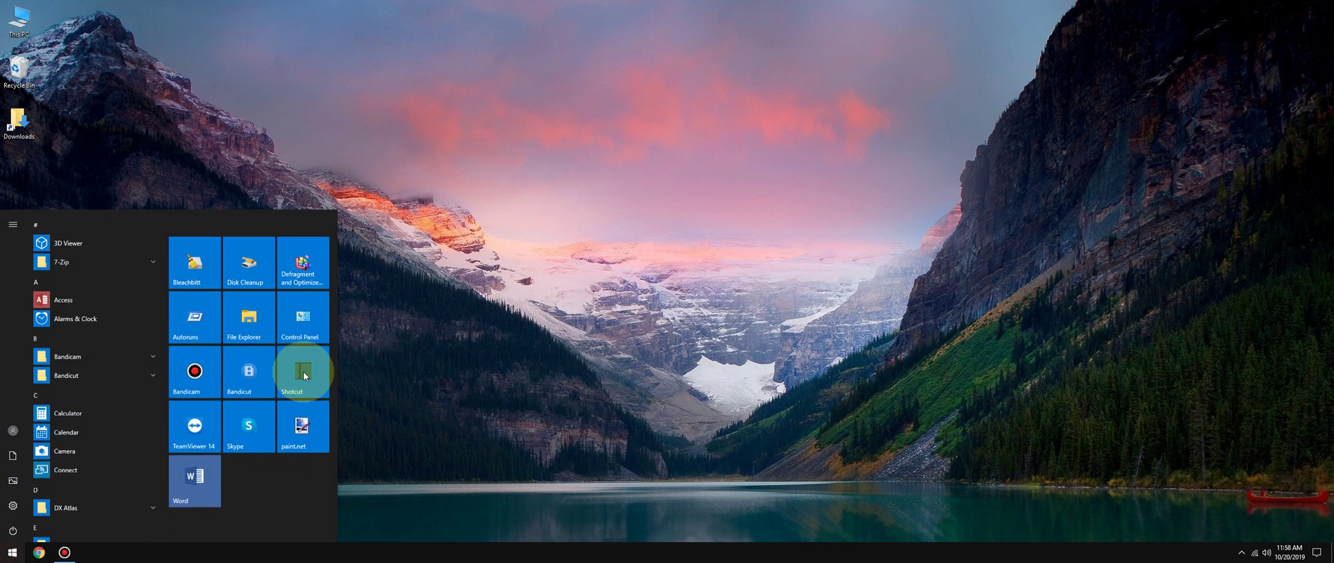
pyautogui.click(307, 333)
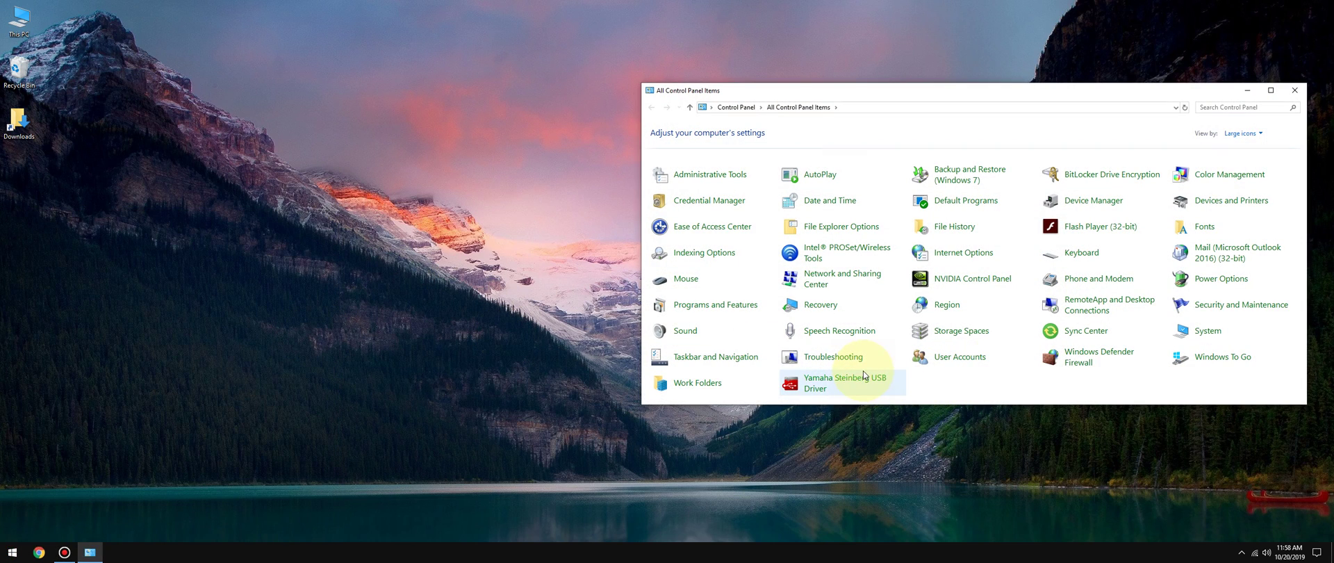
pyautogui.click(863, 373)
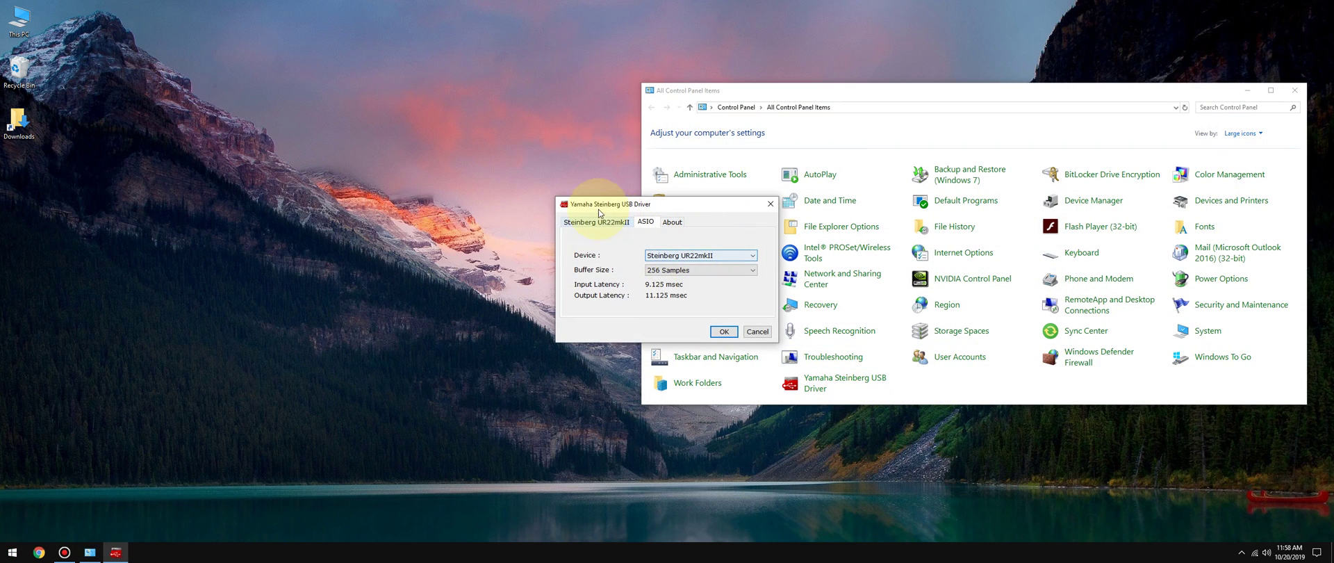
pyautogui.click(596, 221)
pyautogui.click(767, 332)
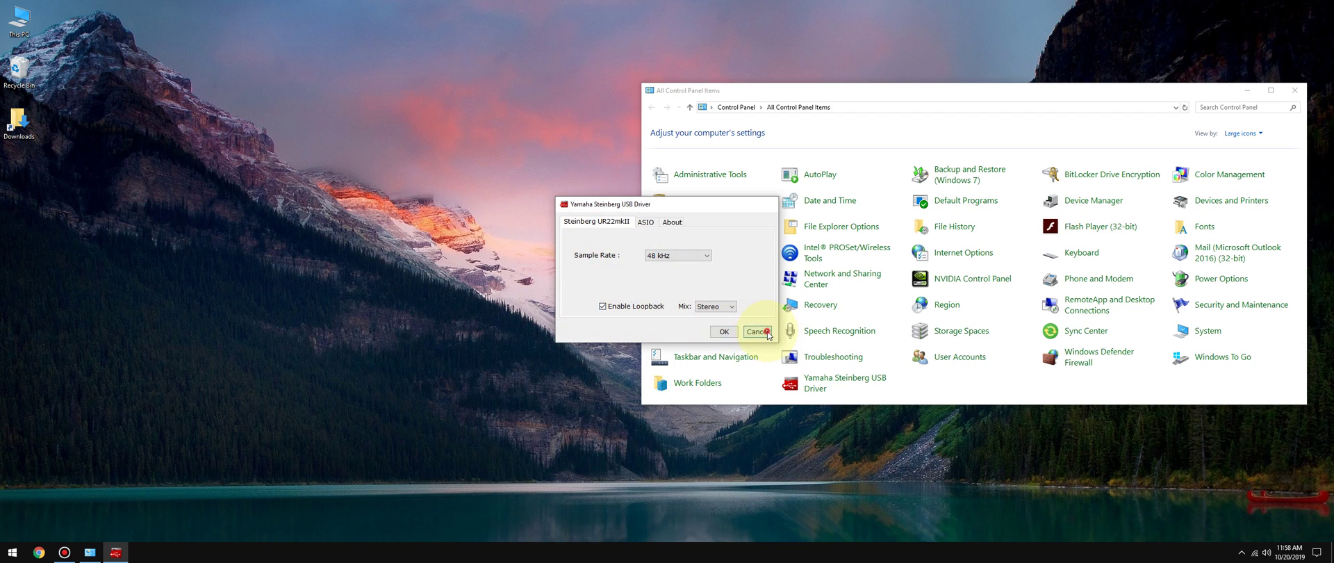
pyautogui.click(1294, 90)
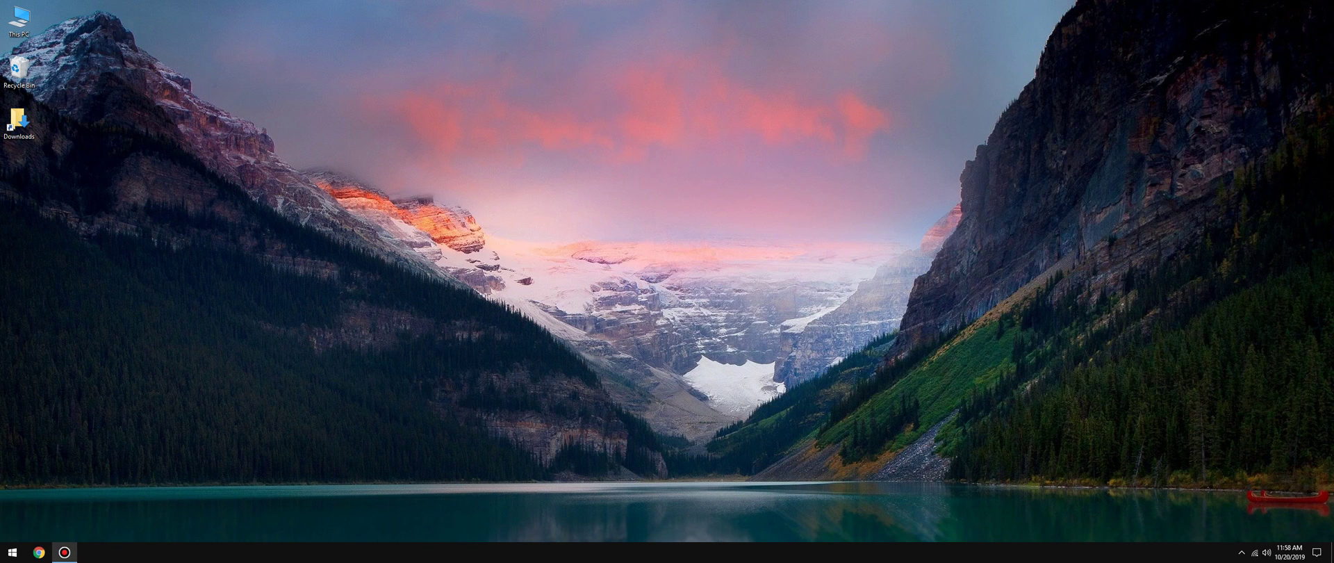
# Step: Run VBCABLE_ControlPanel from C:\Program Files\VB\CABLE, review the virtual cable's input and output settings, and close it
pyautogui.click(20, 15)
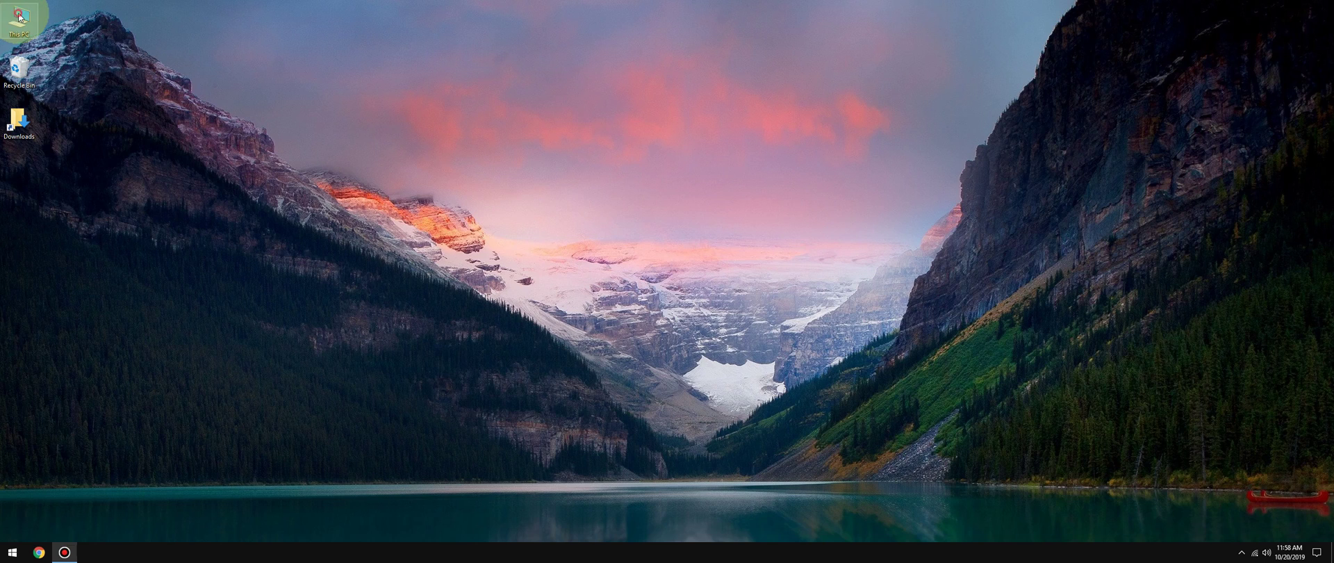
pyautogui.doubleClick(20, 16)
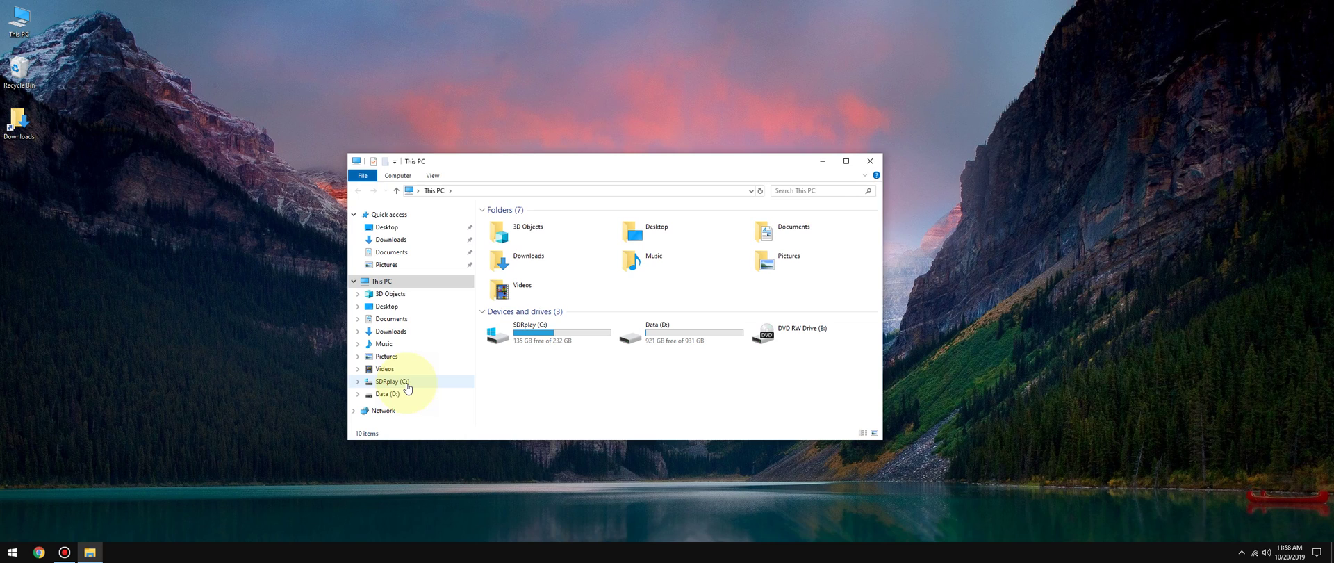
pyautogui.doubleClick(506, 337)
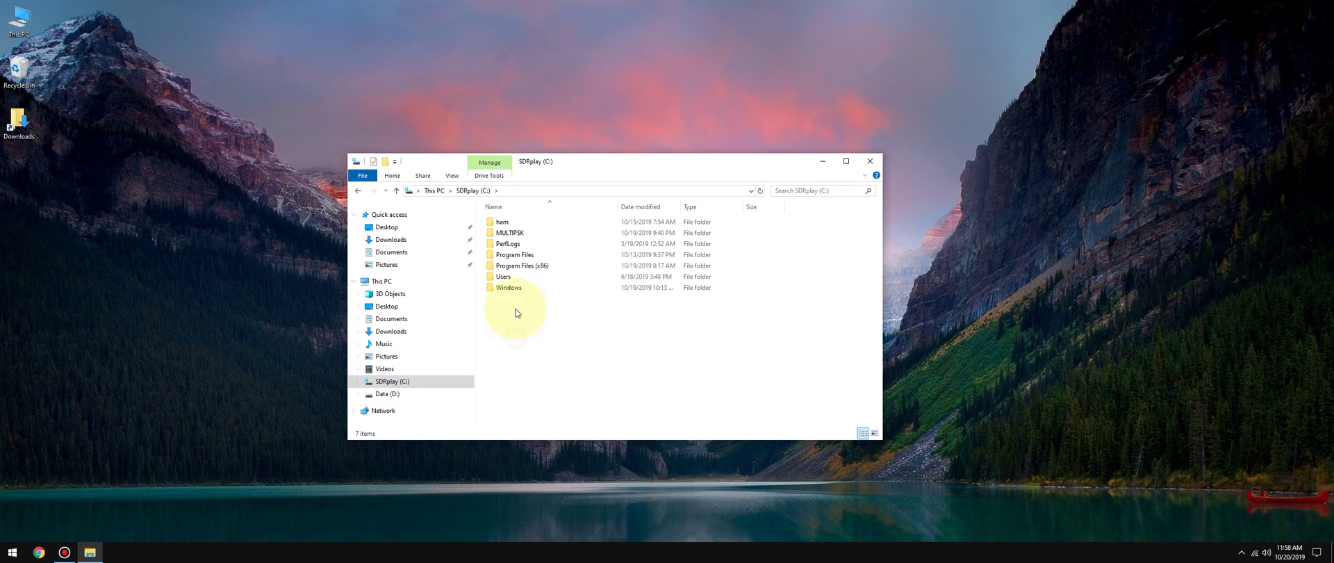
pyautogui.doubleClick(506, 256)
pyautogui.scroll(-5, 508, 277)
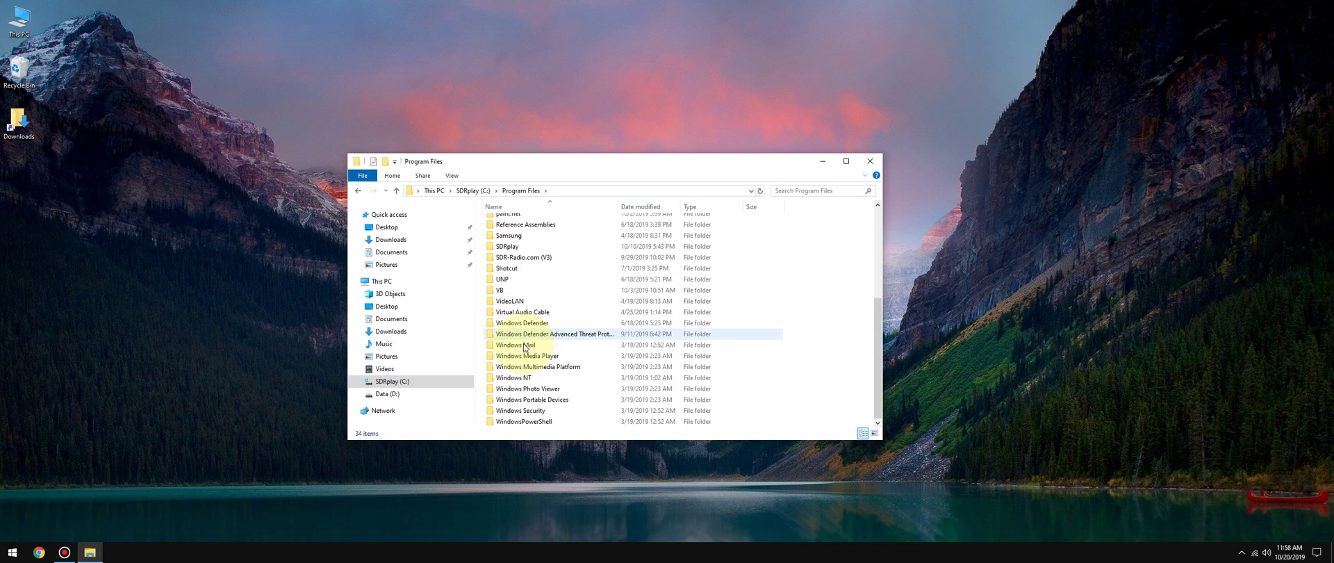
pyautogui.doubleClick(510, 291)
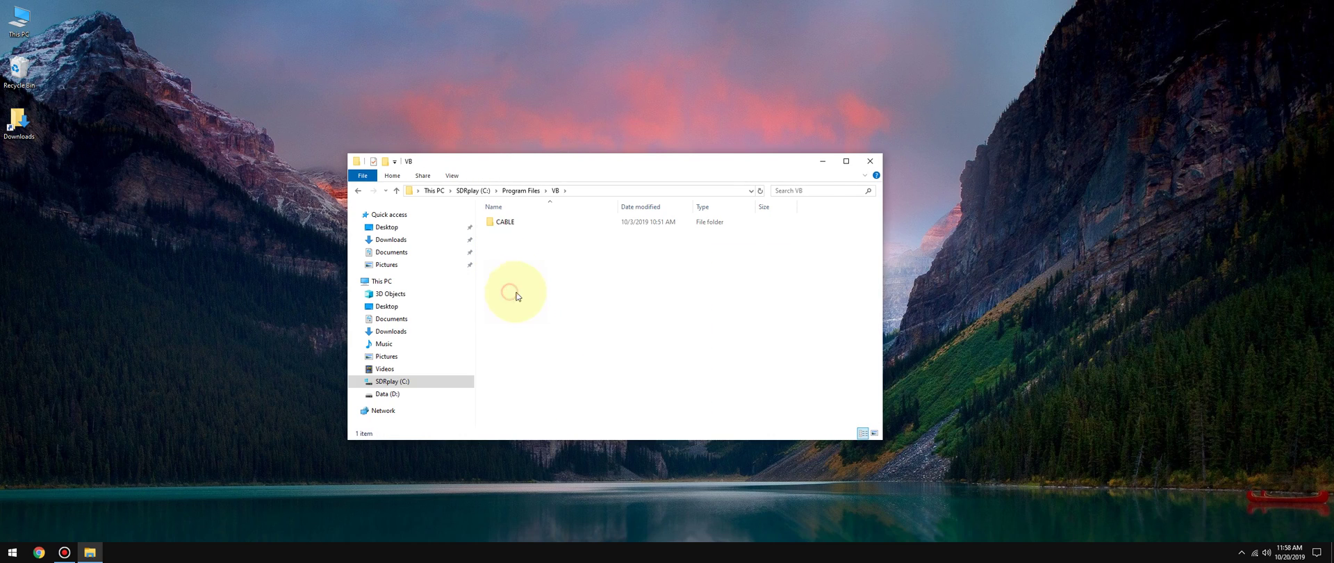
pyautogui.doubleClick(521, 221)
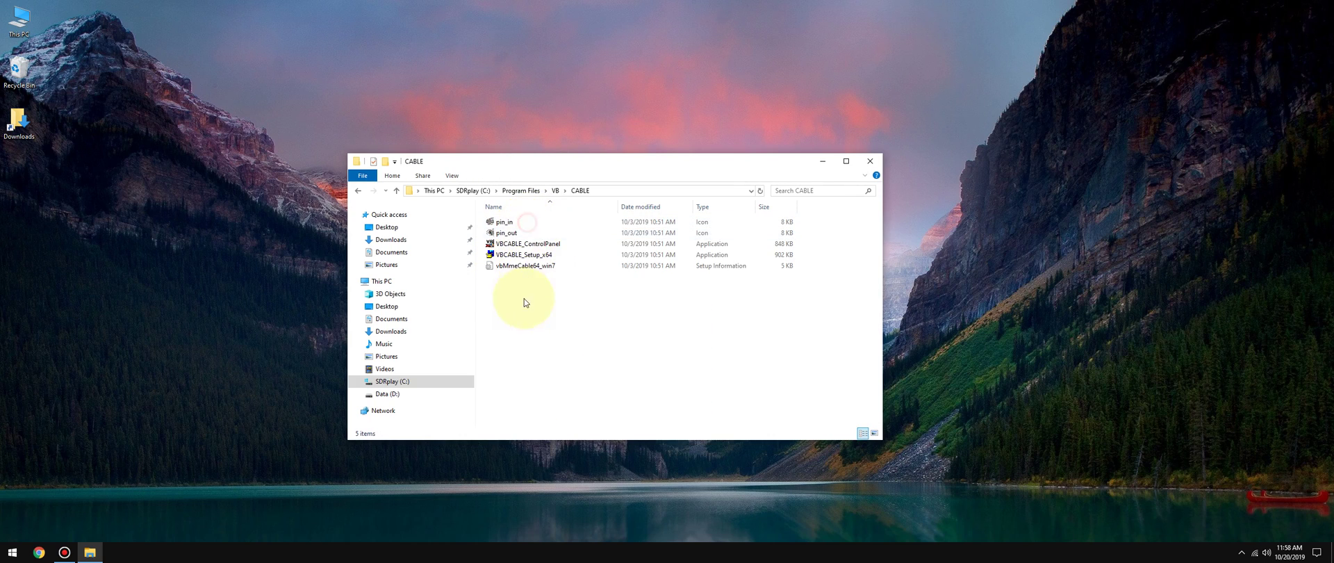
pyautogui.doubleClick(514, 246)
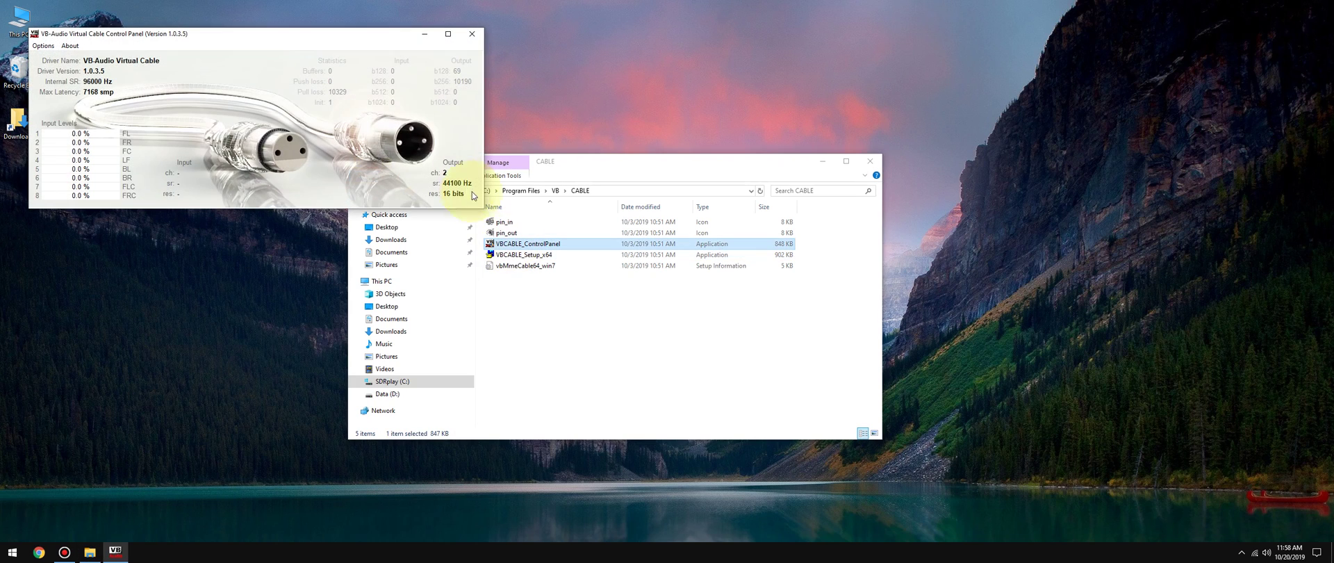
pyautogui.moveTo(260, 34); pyautogui.dragTo(684, 156)
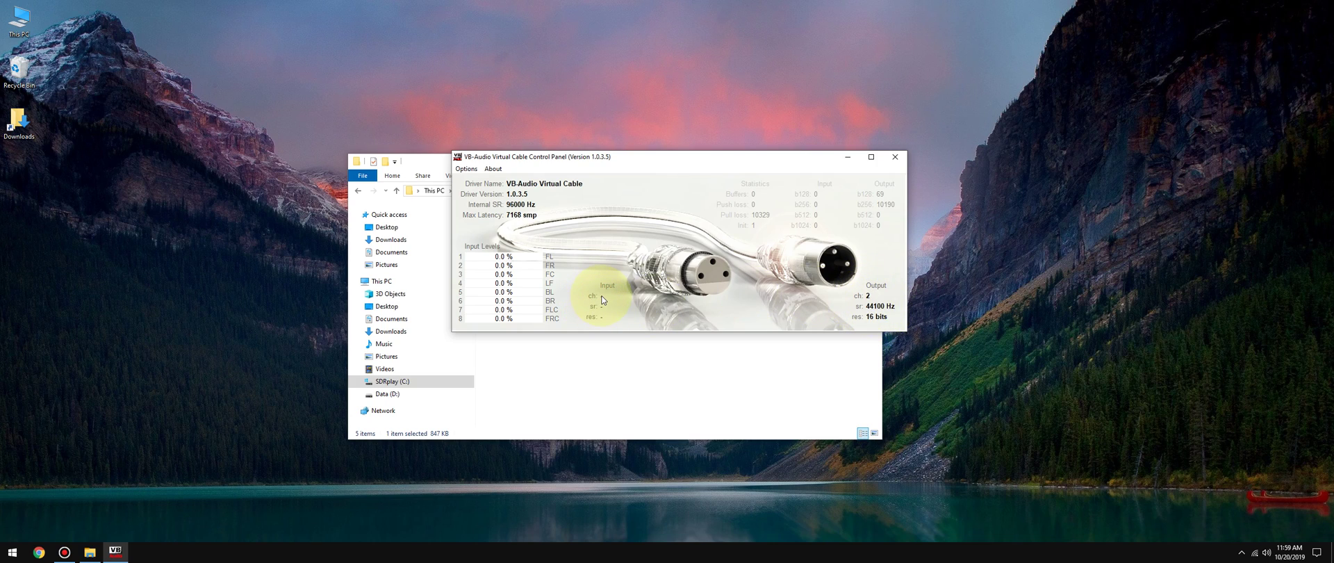
pyautogui.click(895, 156)
pyautogui.click(805, 158)
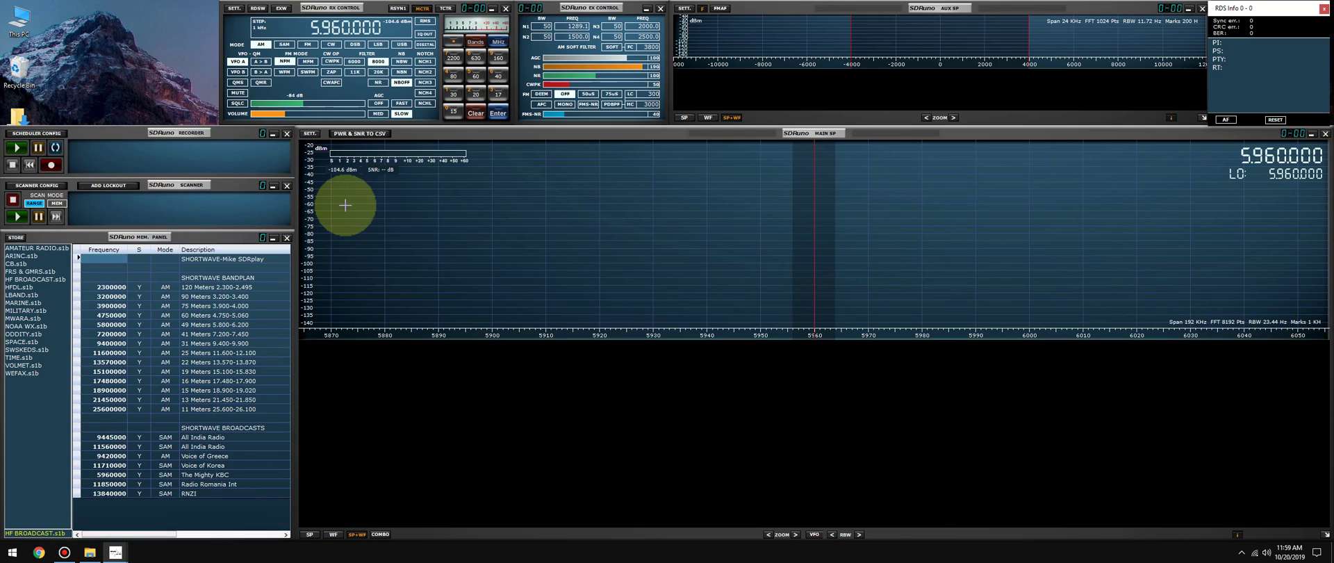
# Step: In SDRuno, widen the main spectrum to a 2000 kHz span, tune to 5.677 MHz, and start the receiver
pyautogui.scroll(-3, 685, 267)
pyautogui.click(670, 259)
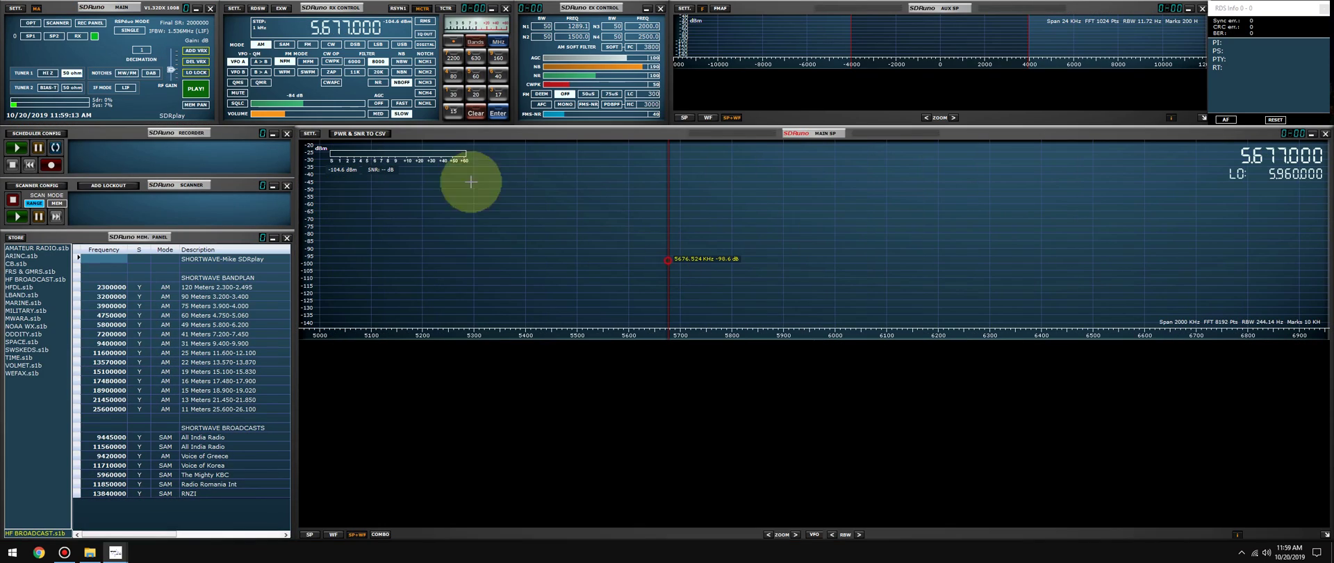
pyautogui.click(200, 88)
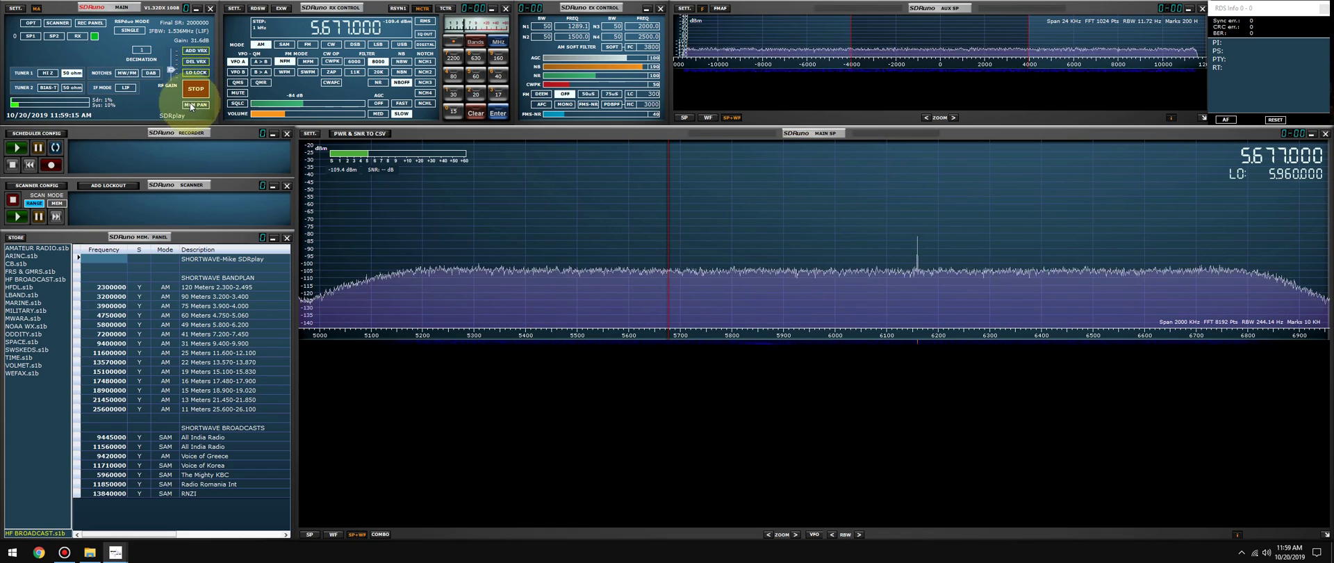
# Step: Switch Tuner 1 to the Hi-Z antenna input and raise the RF gain
pyautogui.click(47, 72)
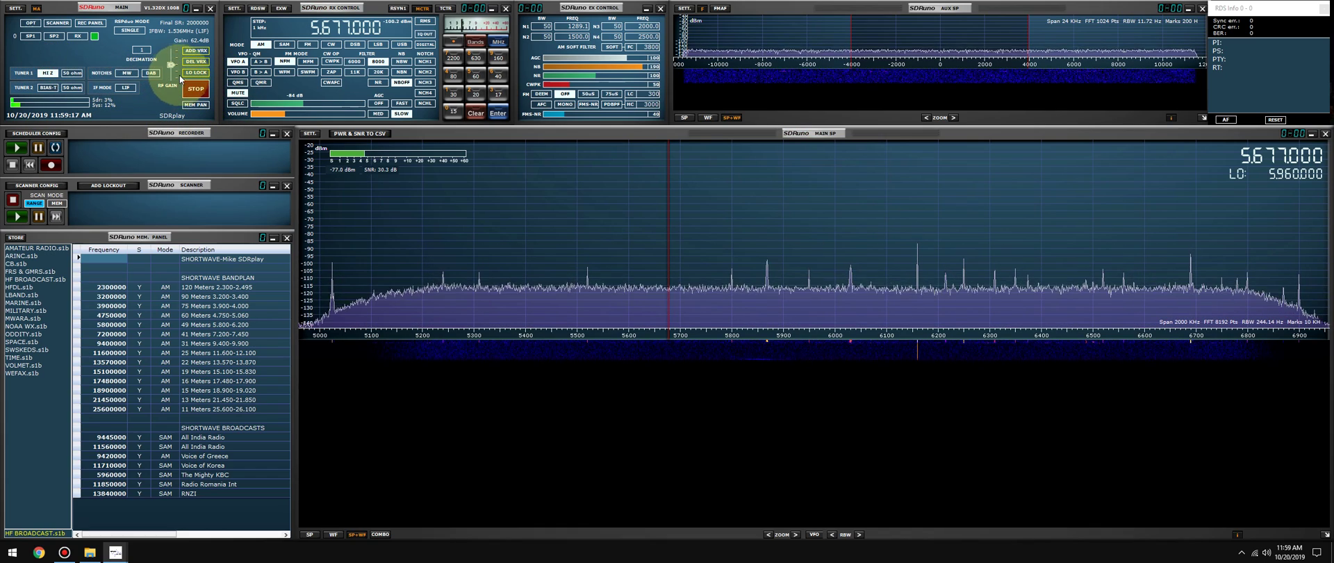
pyautogui.moveTo(171, 69); pyautogui.dragTo(171, 51)
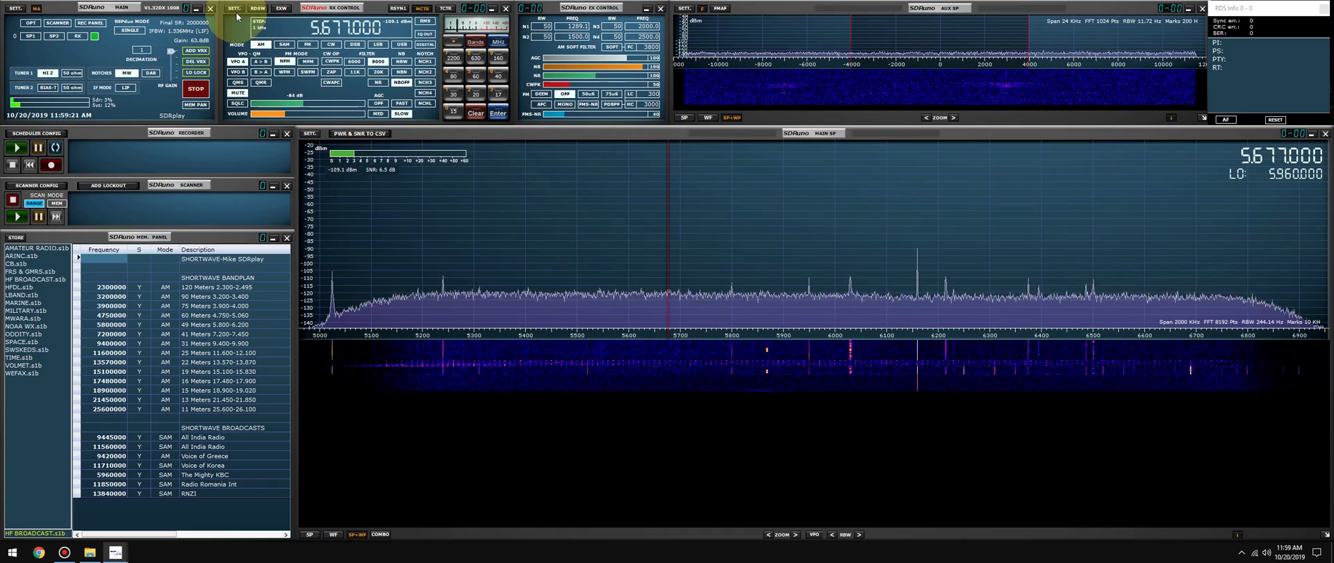
# Step: Set the receiver's WME output device to CABLE Input (VB-Audio) in the RX settings
pyautogui.click(236, 13)
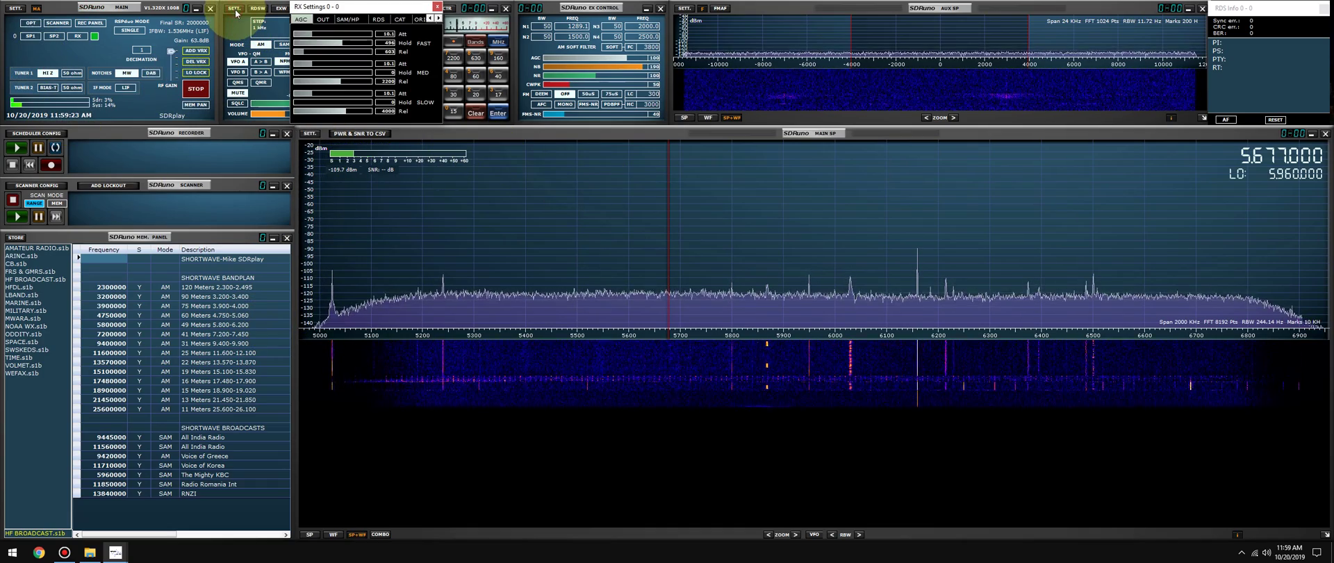
pyautogui.moveTo(323, 7); pyautogui.dragTo(500, 226)
pyautogui.click(495, 236)
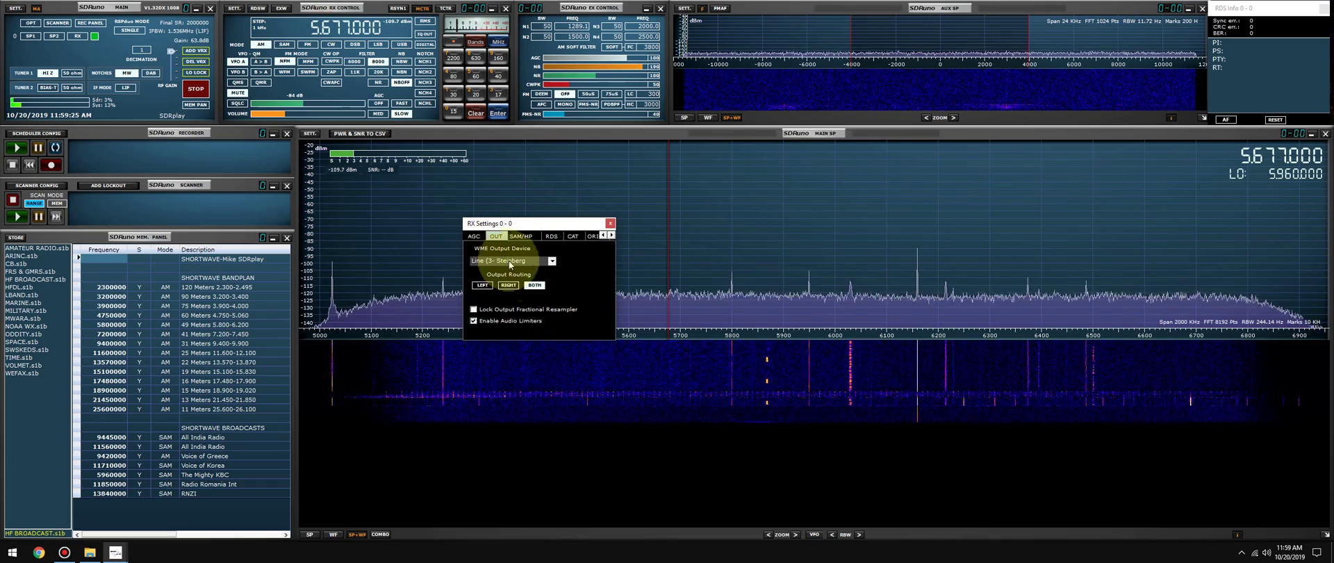
pyautogui.click(505, 260)
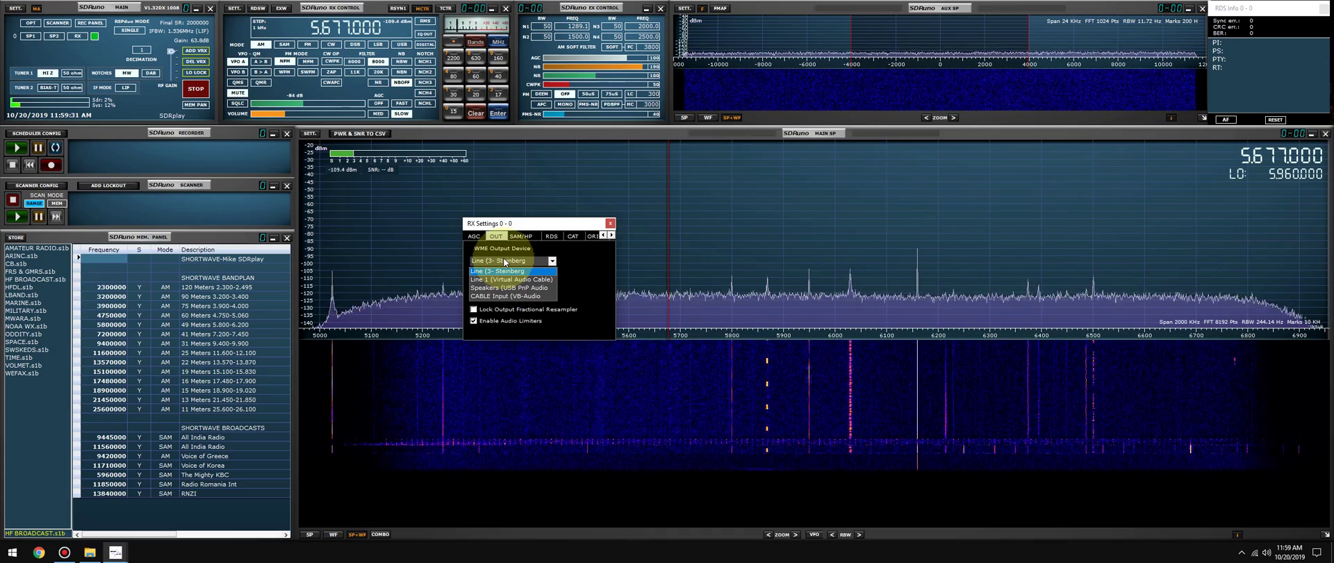
pyautogui.click(501, 295)
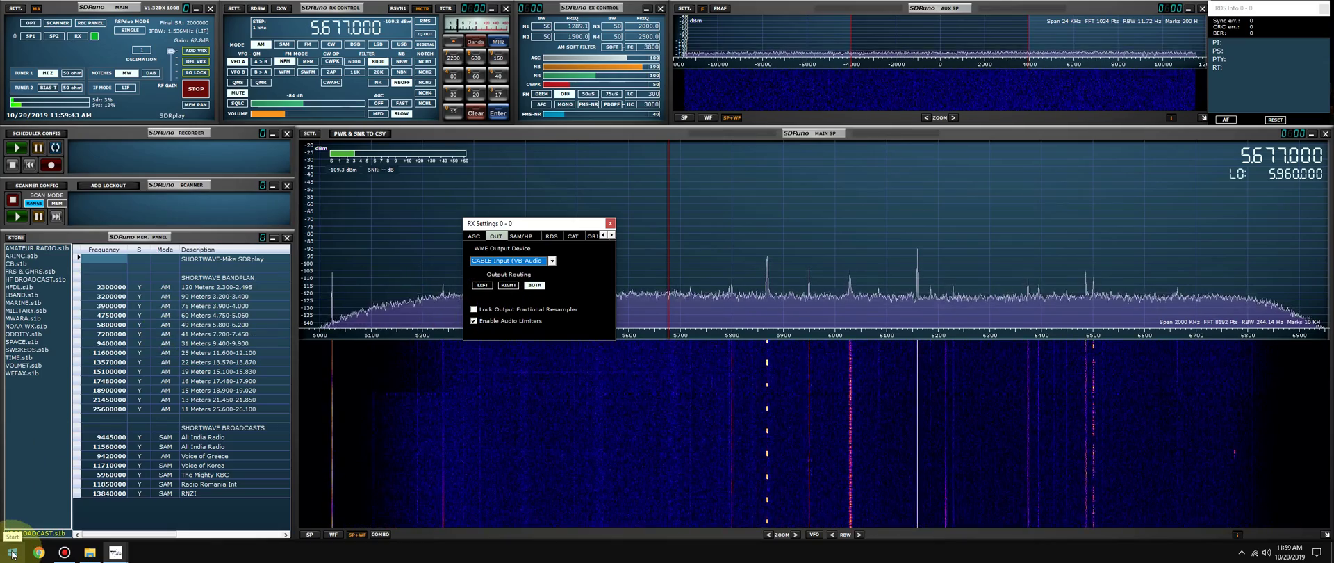
pyautogui.click(12, 553)
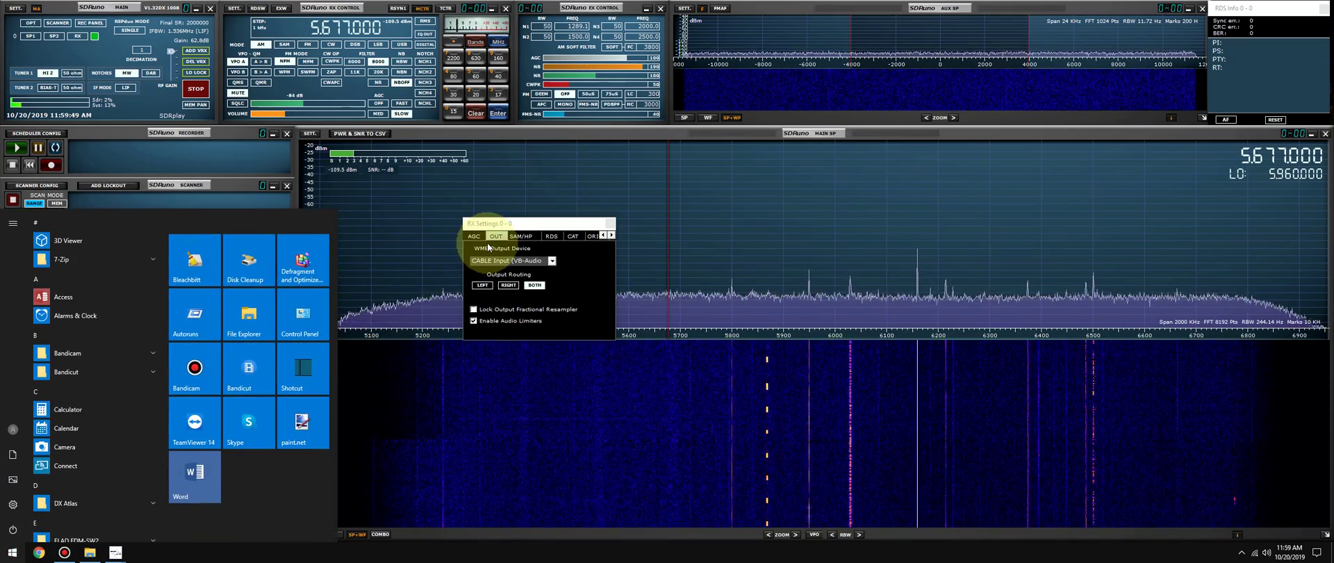
pyautogui.click(555, 226)
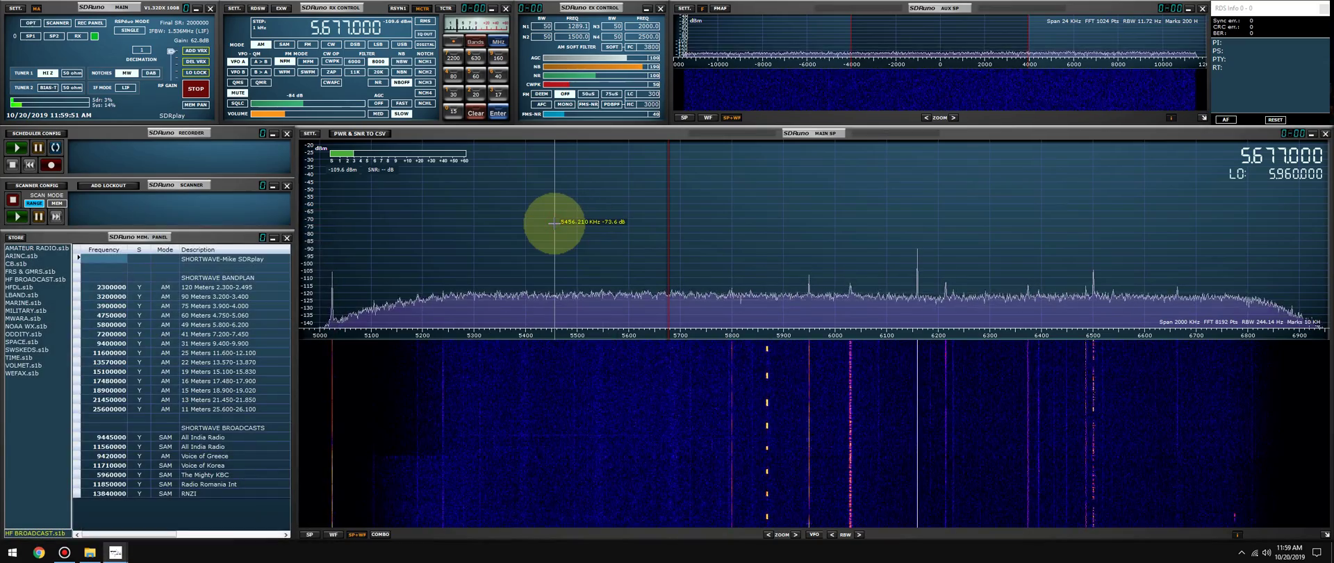
pyautogui.click(234, 14)
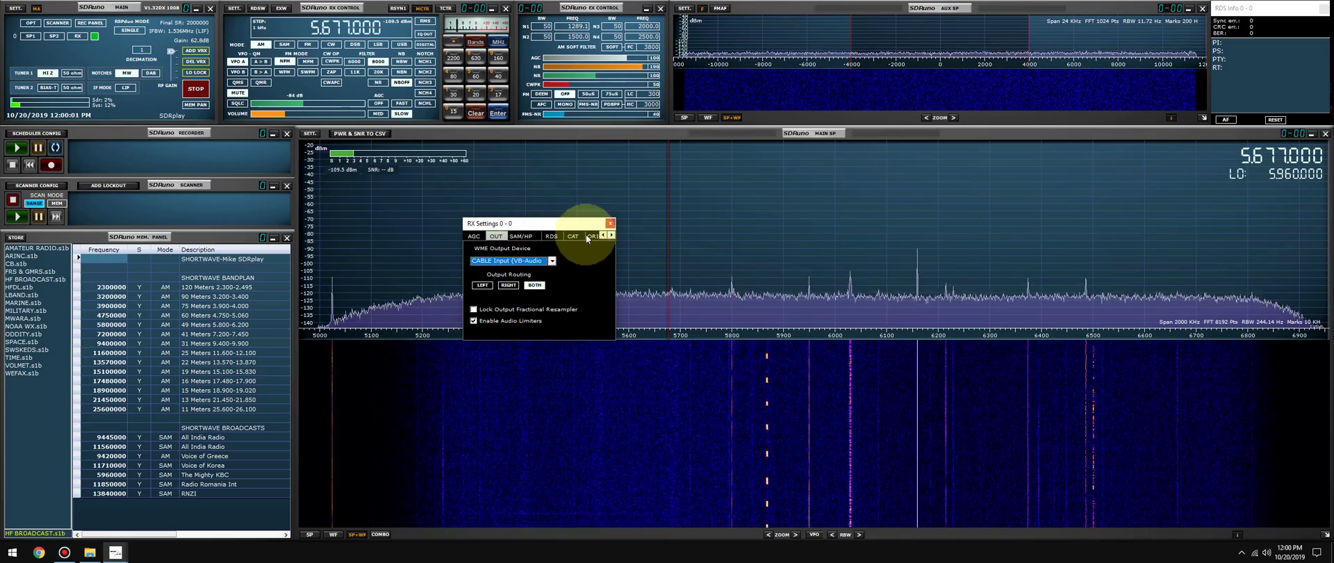
pyautogui.click(610, 223)
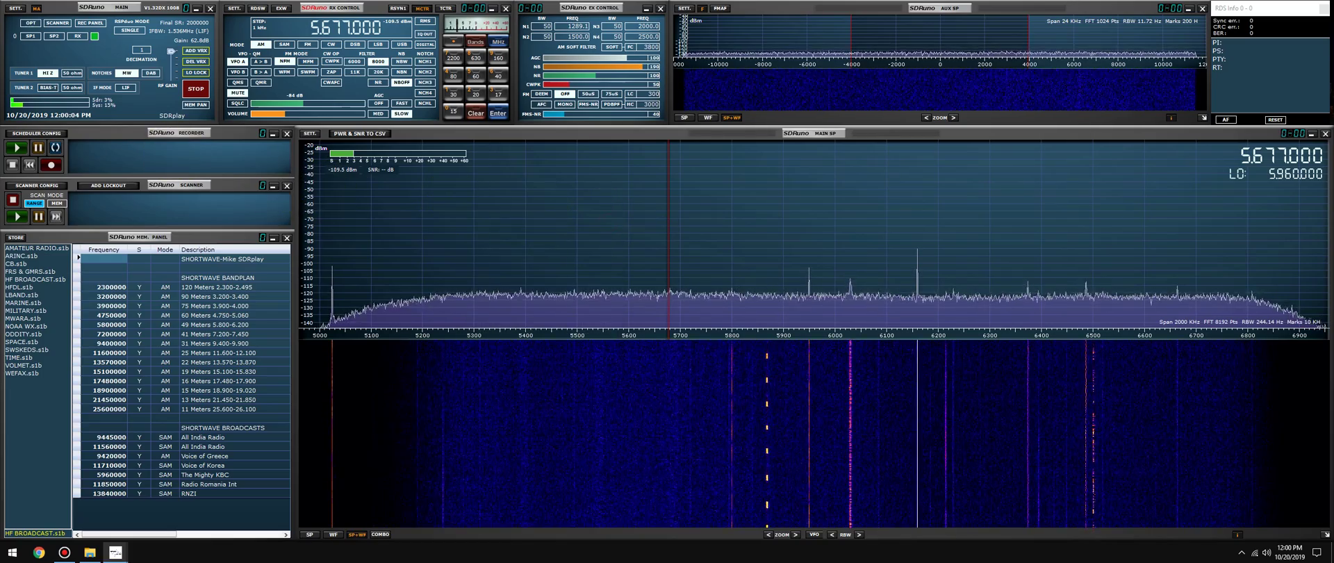
# Step: Review the COM device, baud rate and connection options in the receiver's CAT settings, and close the dialog
pyautogui.click(234, 8)
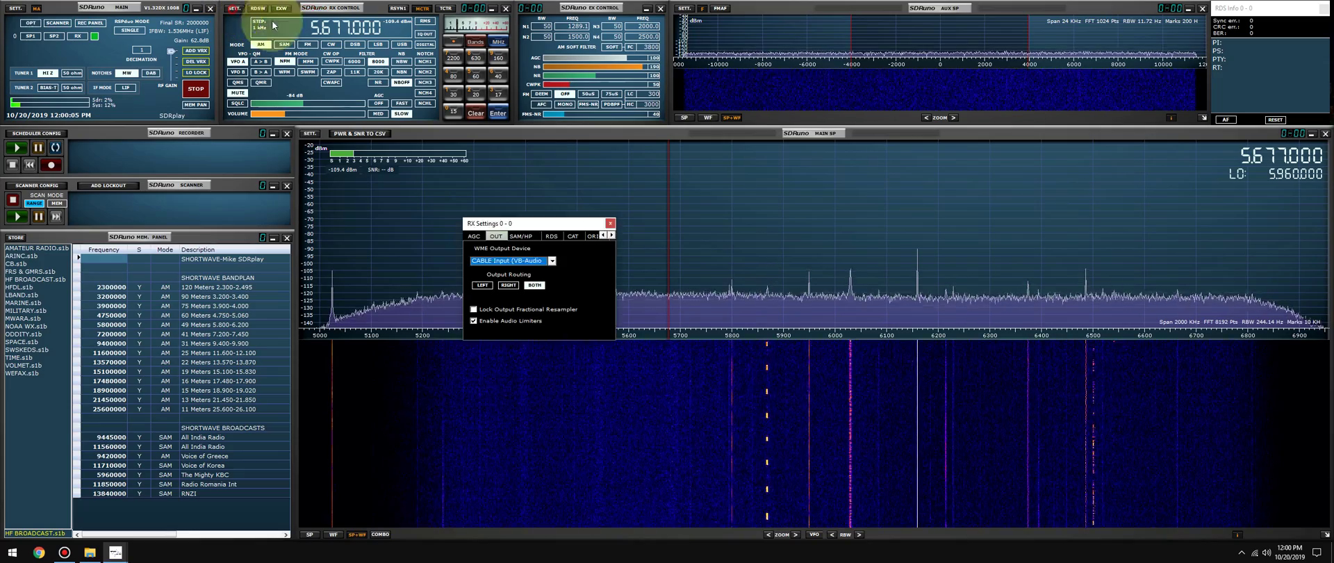
pyautogui.click(573, 237)
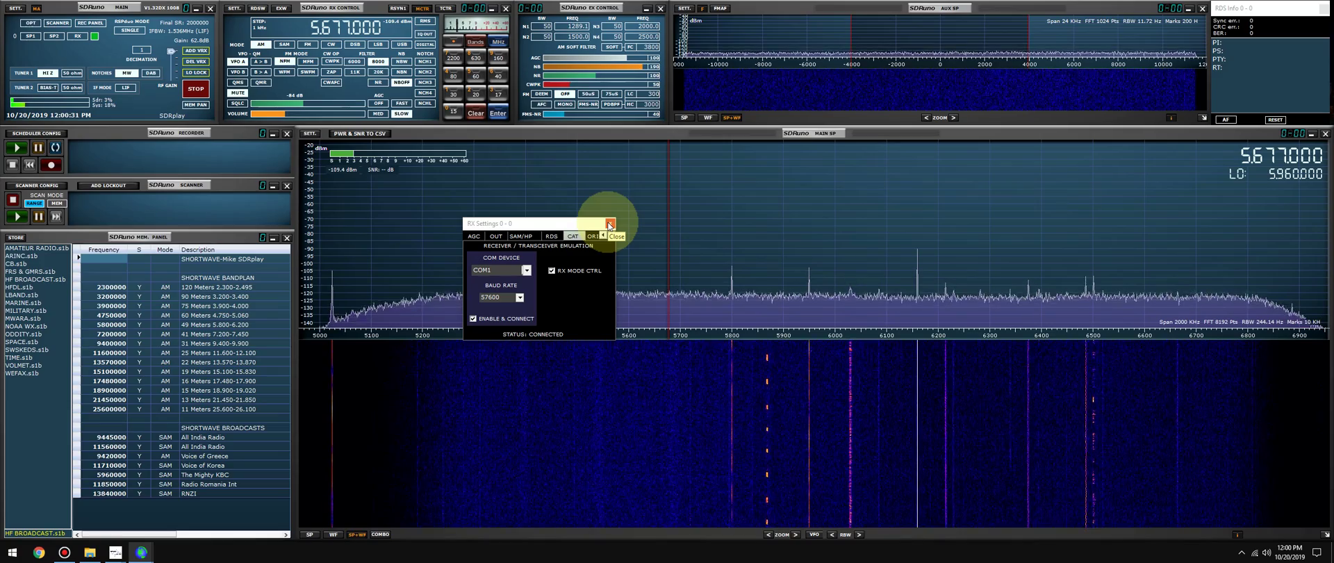
pyautogui.click(609, 225)
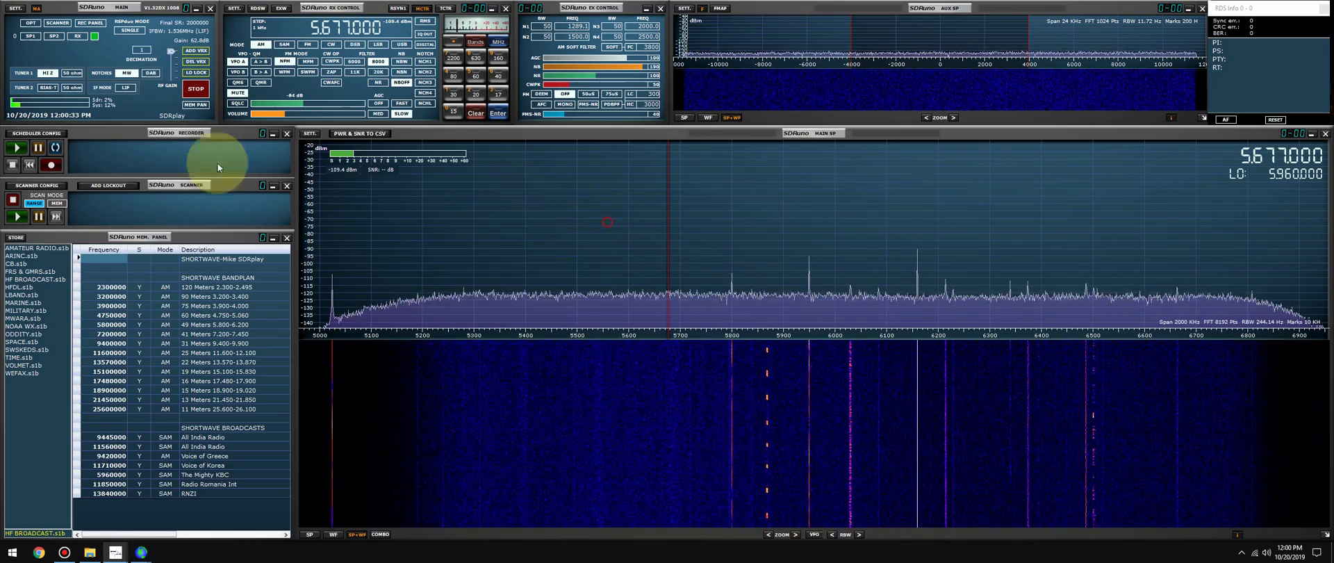
# Step: Switch to WSJT-X and reposition its Wide Graph window over the upper part of the main WSJT-X window
pyautogui.click(115, 552)
pyautogui.moveTo(688, 164); pyautogui.dragTo(688, 161)
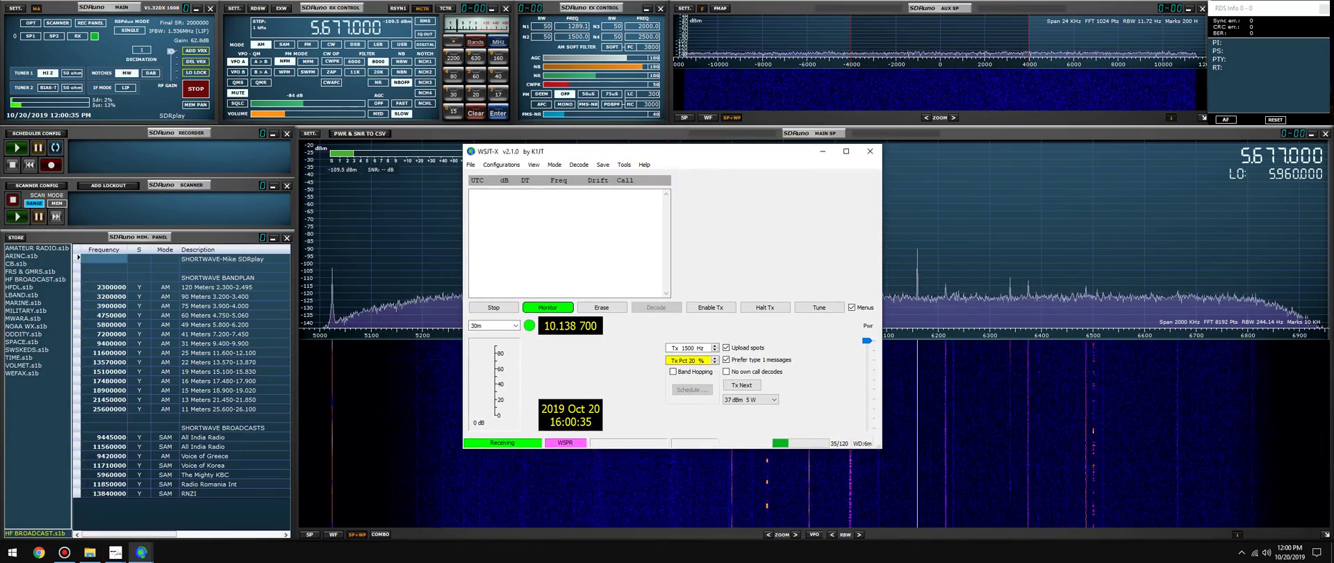
pyautogui.moveTo(885, 30); pyautogui.dragTo(701, 39)
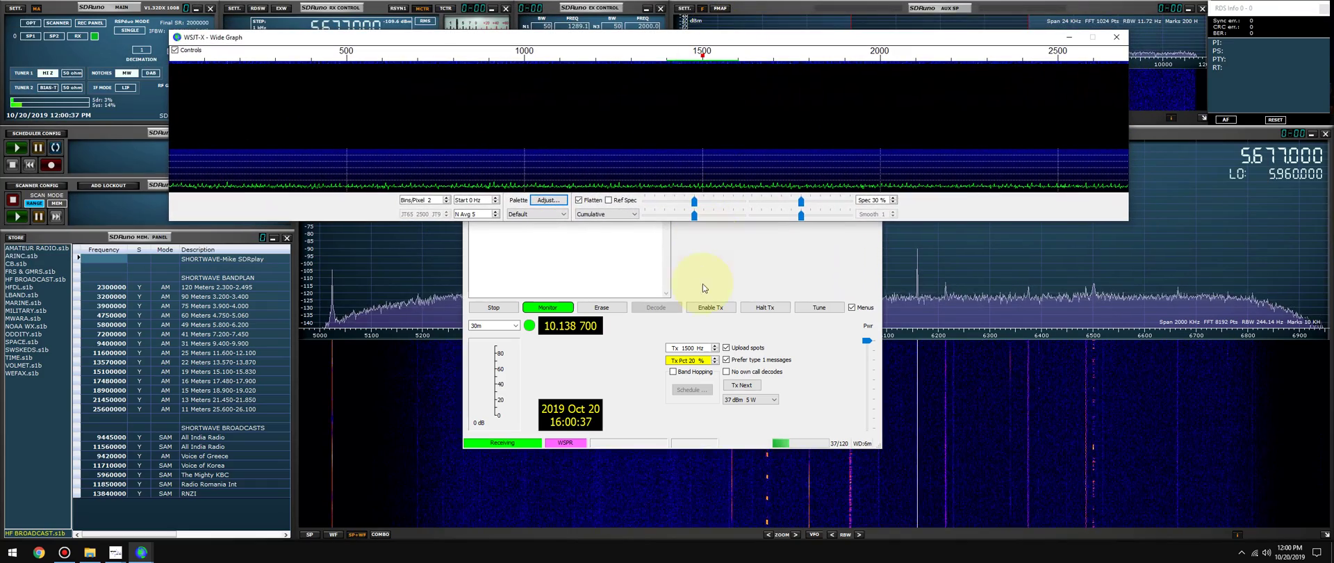
# Step: Set the WSJT-X soundcard input to CABLE Output (VB-Audio Virtual Cable) in the audio settings and accept the change
pyautogui.click(815, 395)
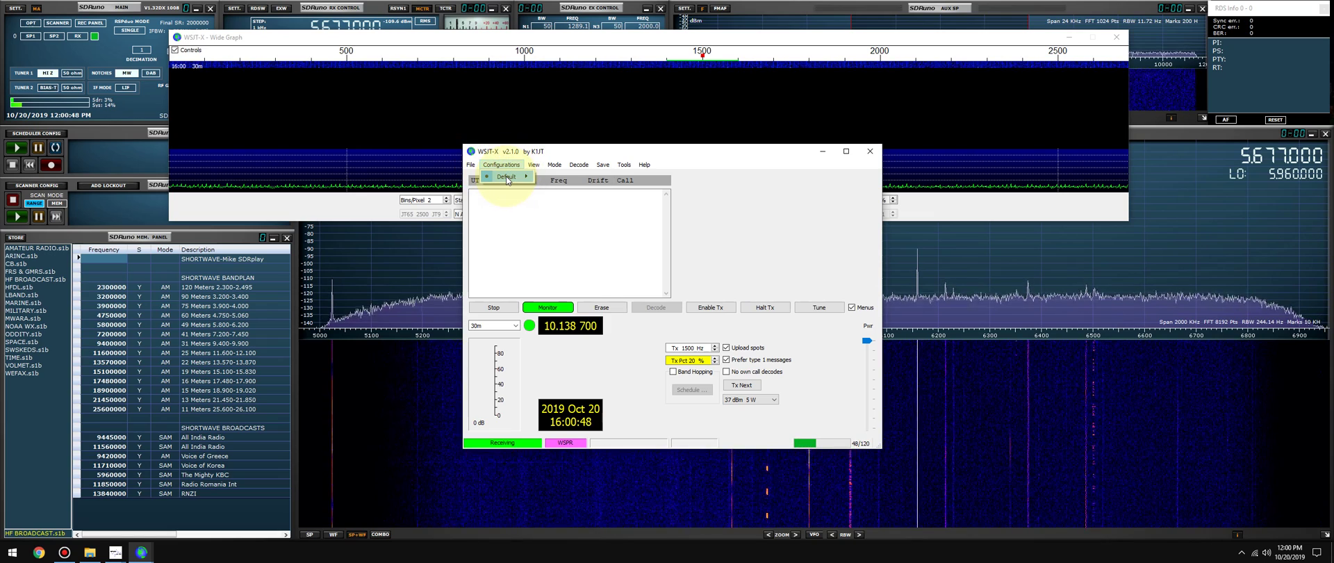
pyautogui.click(473, 165)
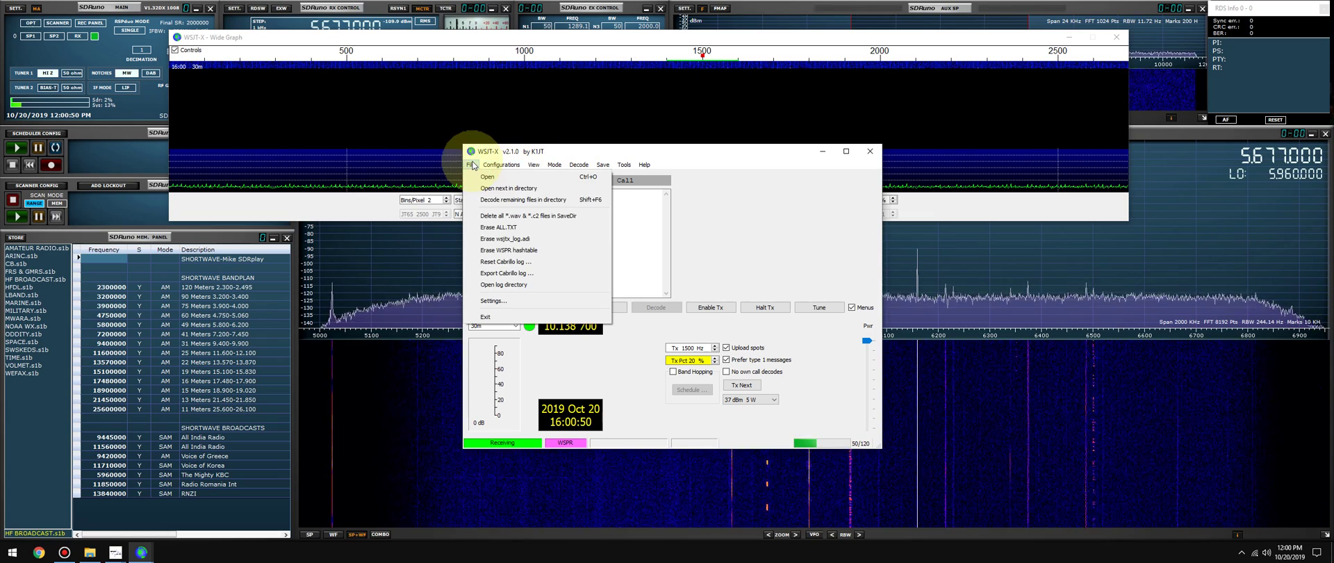
pyautogui.click(473, 165)
pyautogui.click(472, 165)
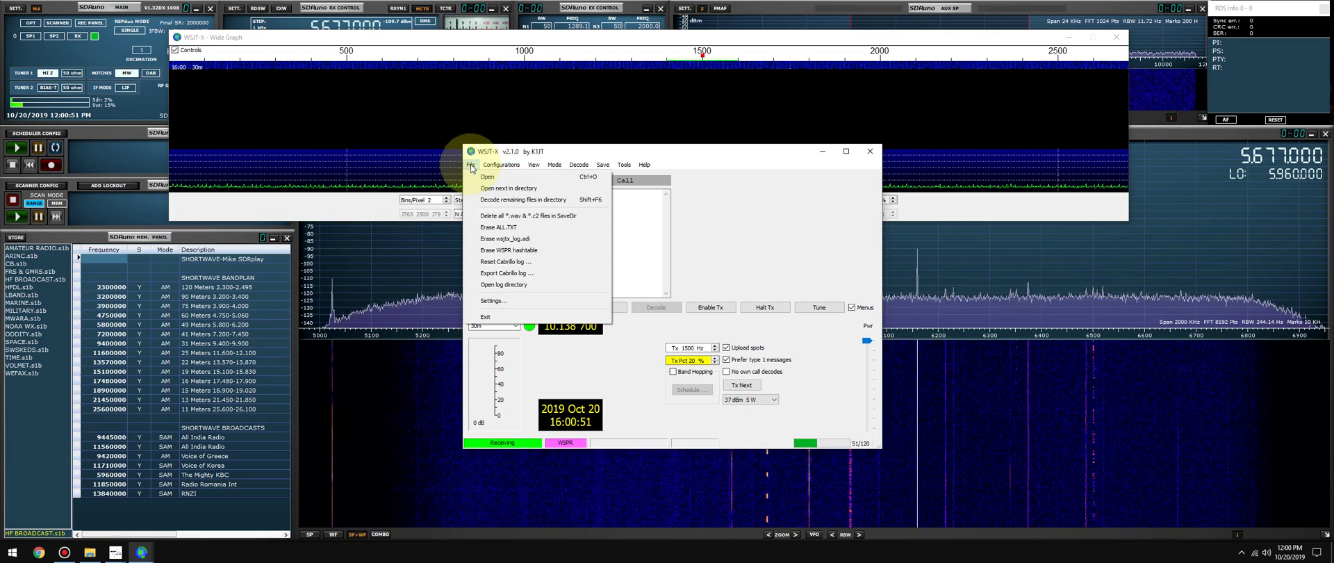
pyautogui.click(492, 302)
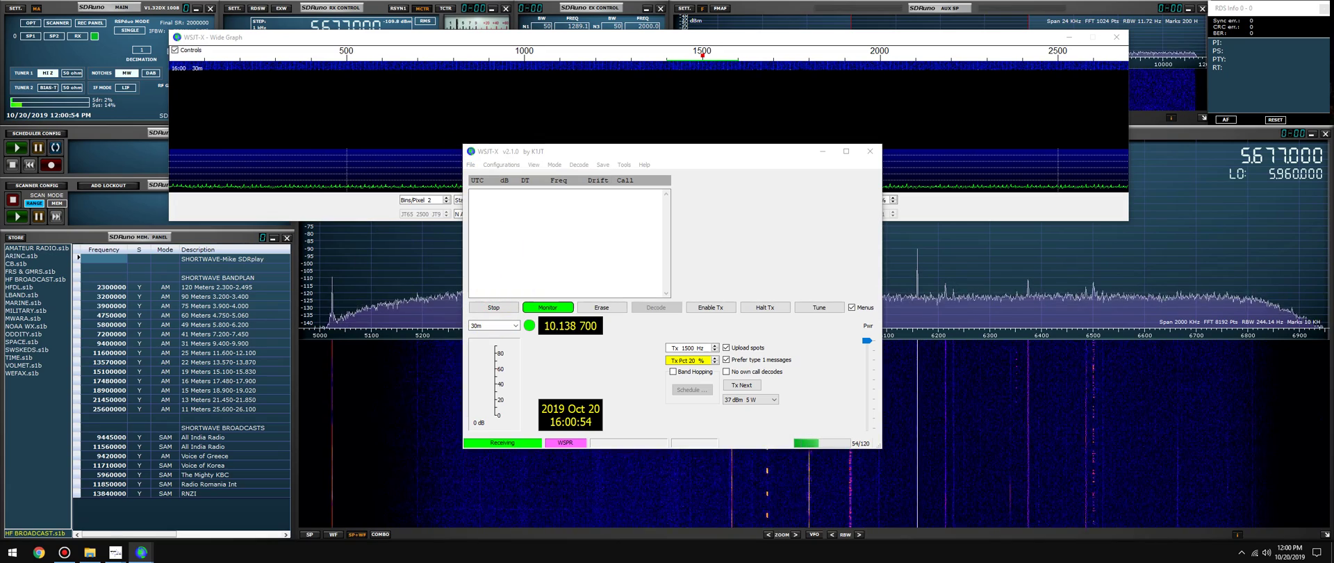
pyautogui.click(652, 188)
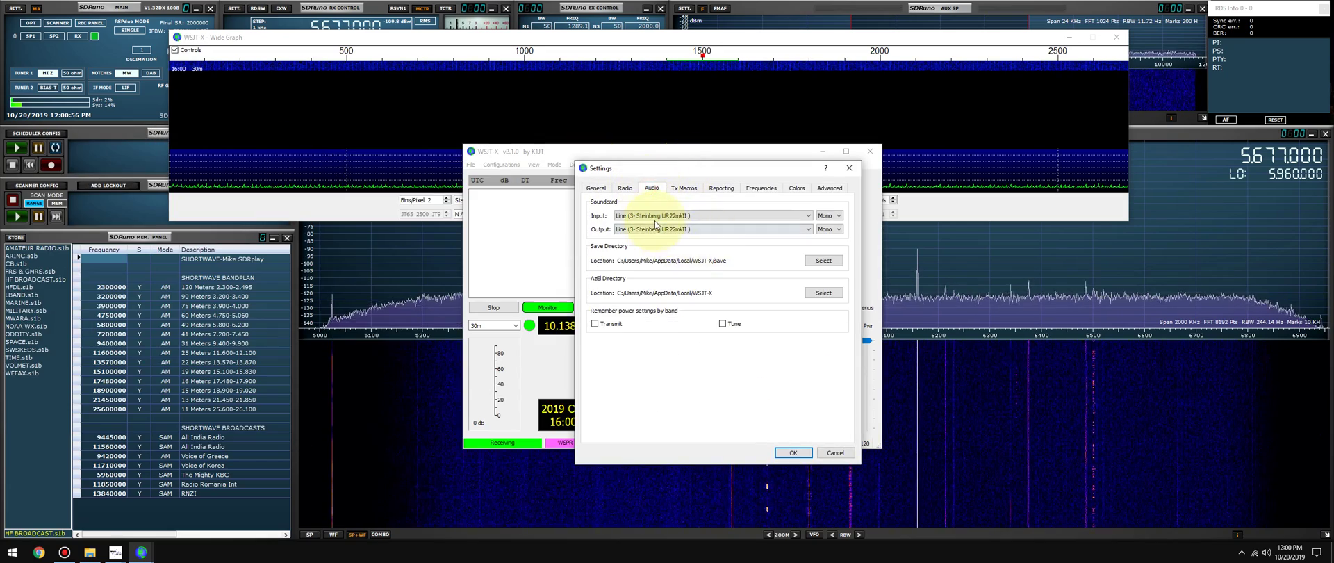
pyautogui.click(653, 215)
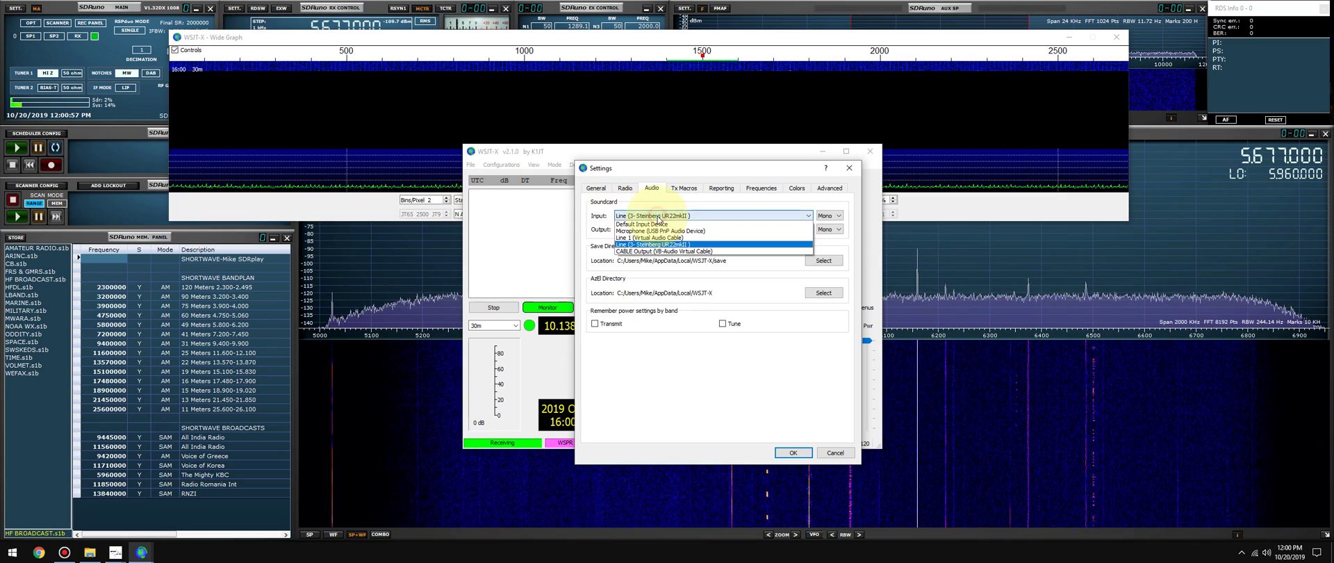
pyautogui.click(646, 251)
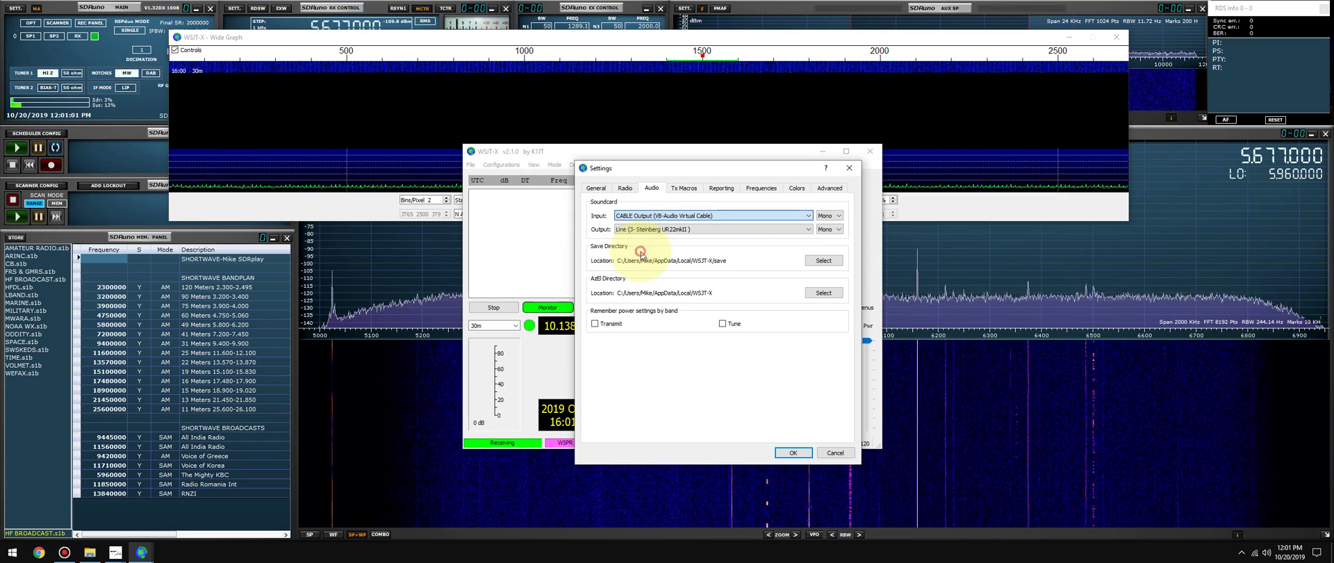
pyautogui.click(799, 455)
# Step: Move the main WSJT-X window and the Wide Graph window further down the screen
pyautogui.moveTo(629, 156); pyautogui.dragTo(629, 228)
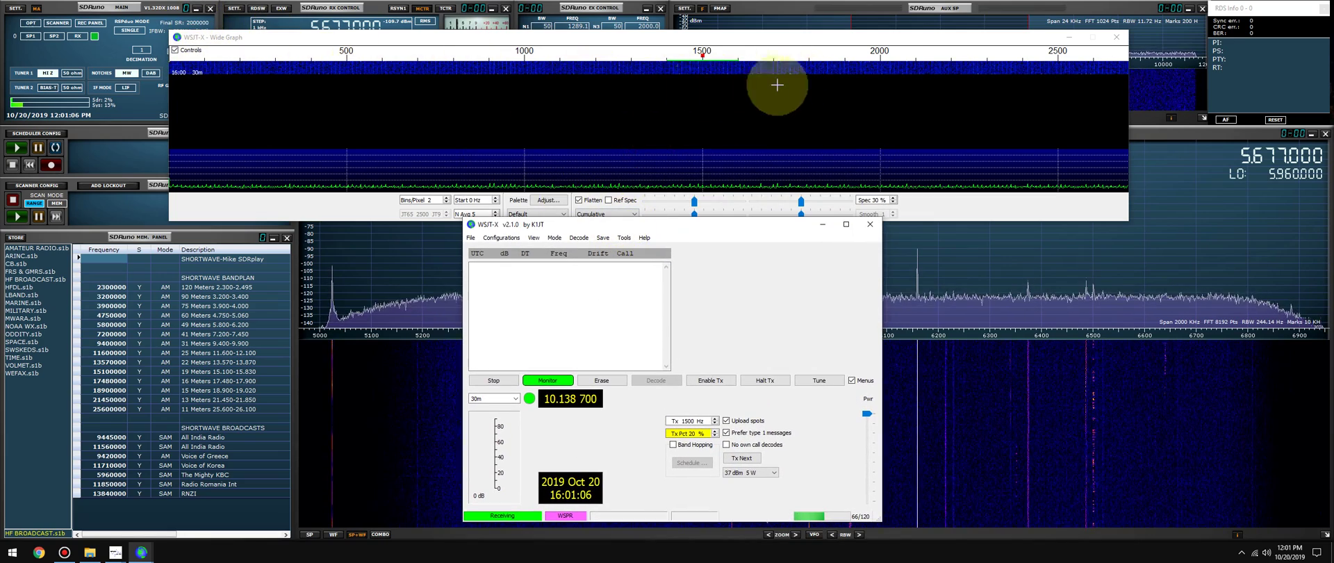
pyautogui.moveTo(590, 40); pyautogui.dragTo(589, 109)
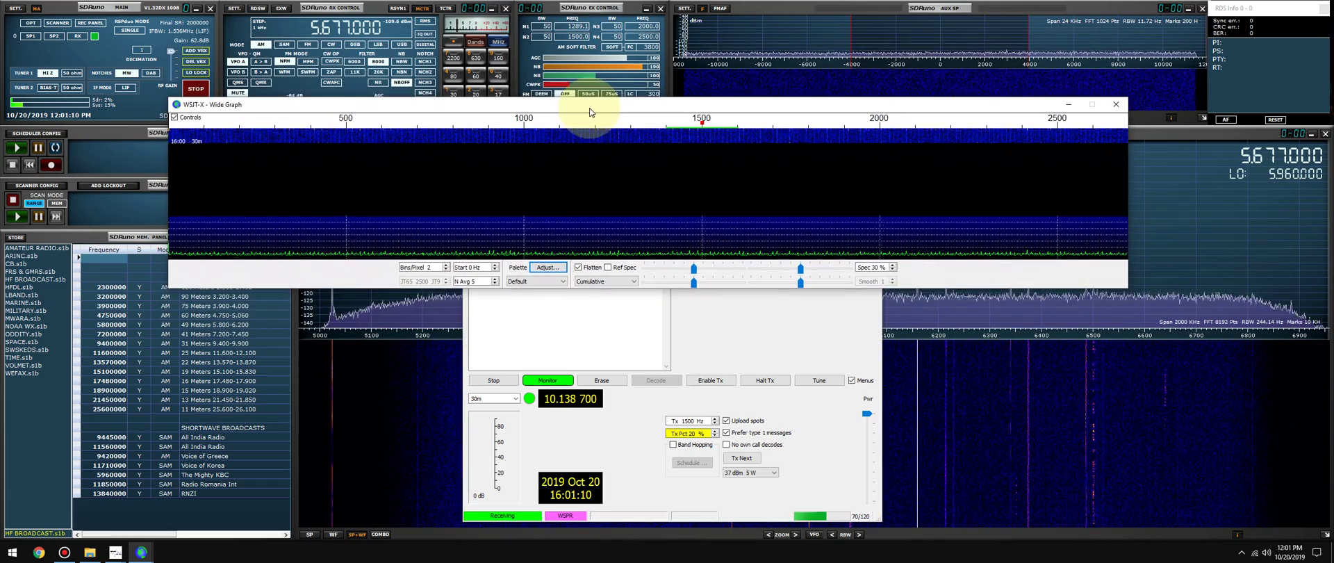
pyautogui.click(512, 401)
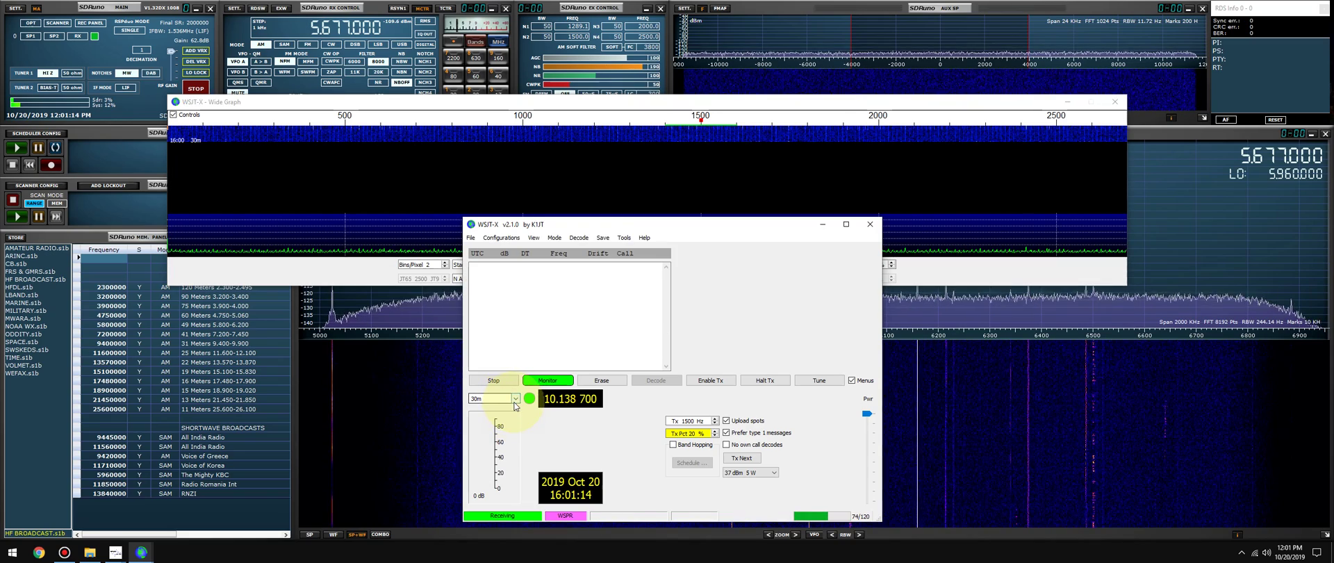
pyautogui.click(515, 407)
pyautogui.click(530, 319)
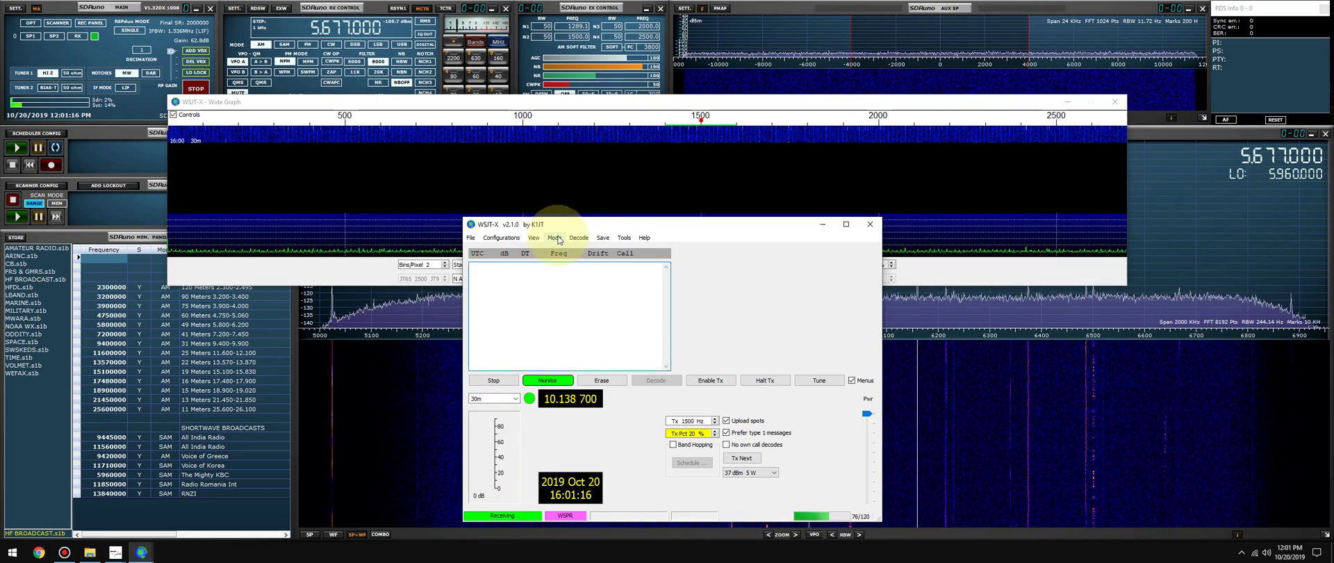
# Step: Switch WSJT-X to FT8 mode and open its list of band frequencies
pyautogui.click(555, 239)
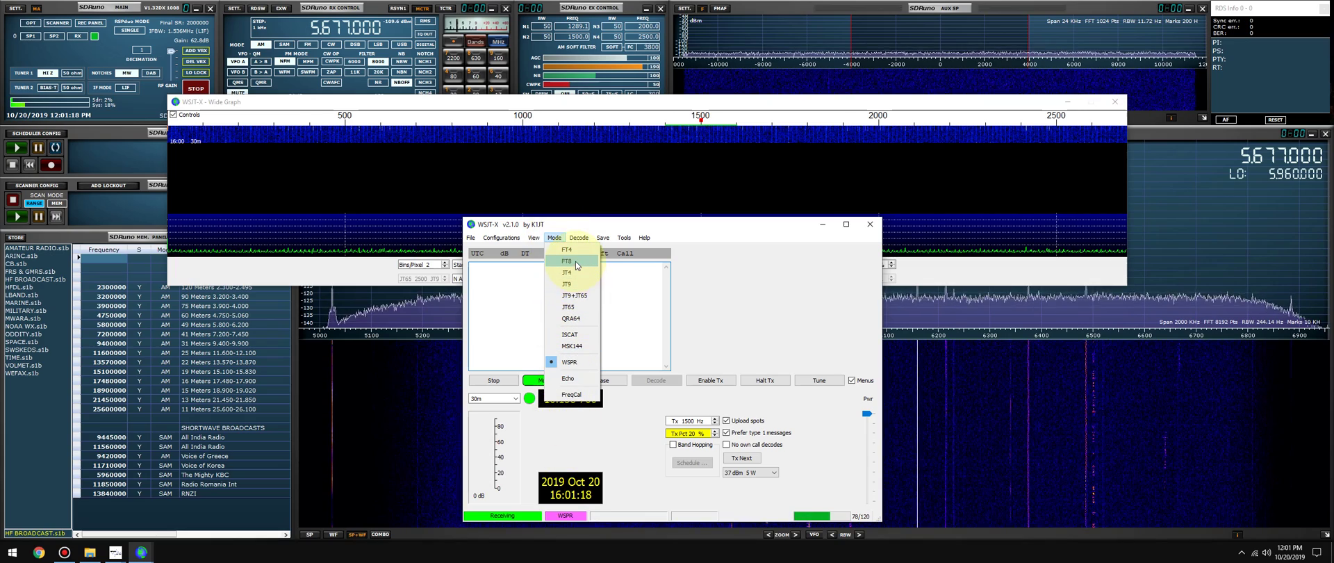
pyautogui.click(576, 264)
pyautogui.click(502, 404)
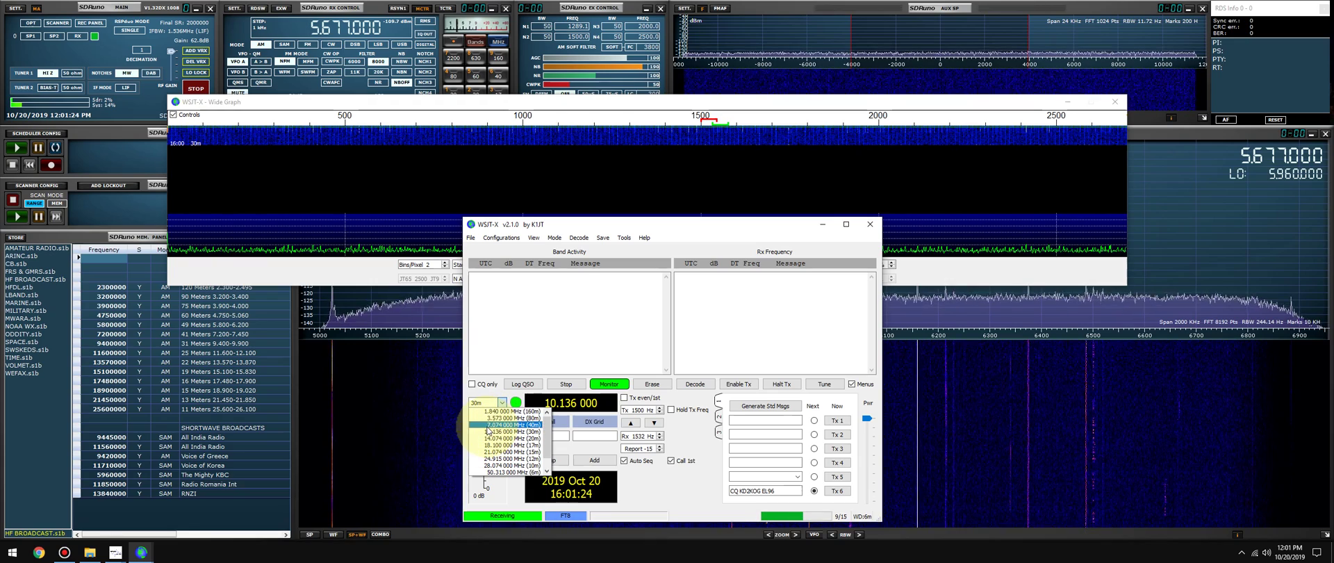
# Step: Choose Kenwood TS-480 as the rig in the WSJT-X radio settings
pyautogui.click(495, 238)
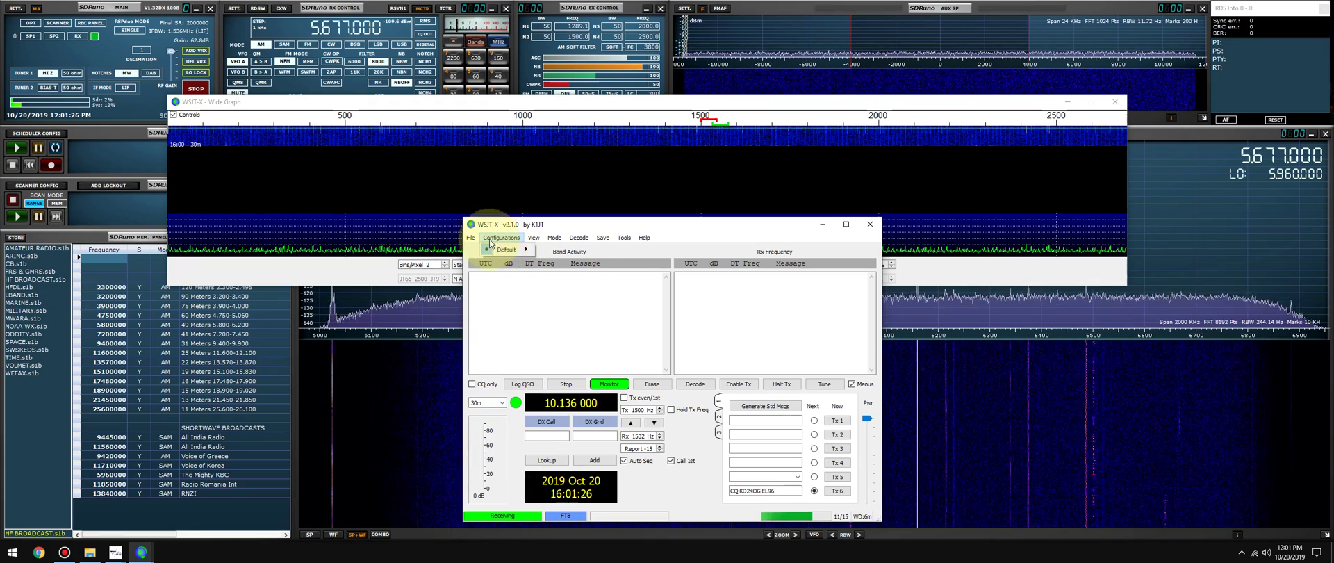
pyautogui.moveTo(471, 238)
pyautogui.click(491, 371)
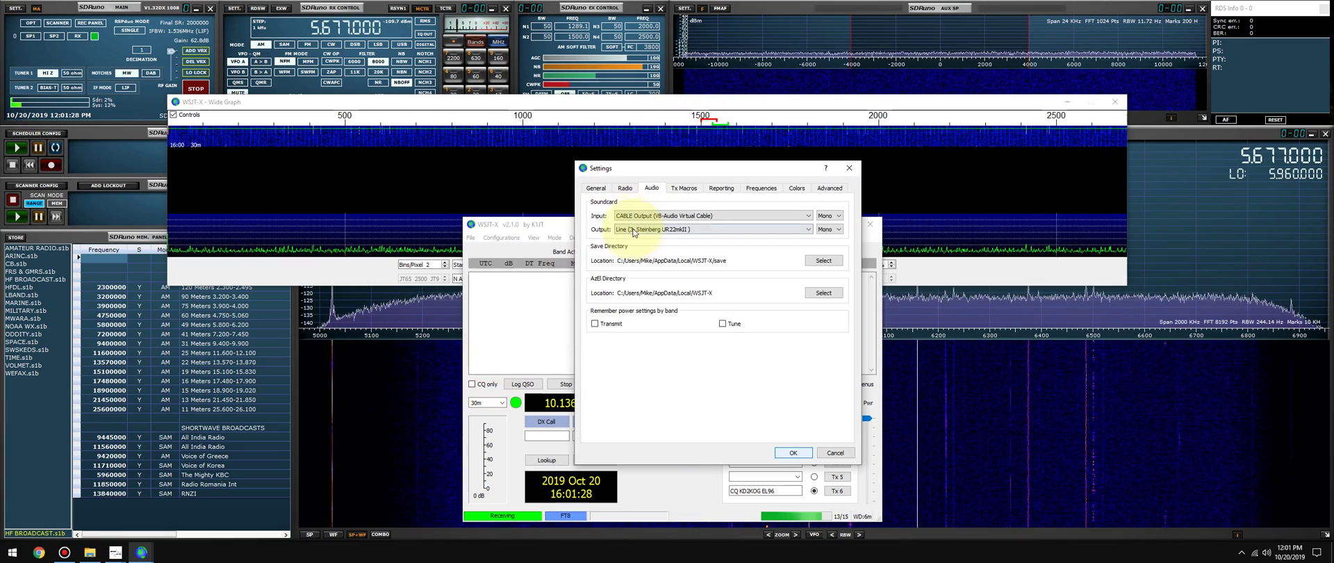
pyautogui.click(623, 188)
pyautogui.click(629, 204)
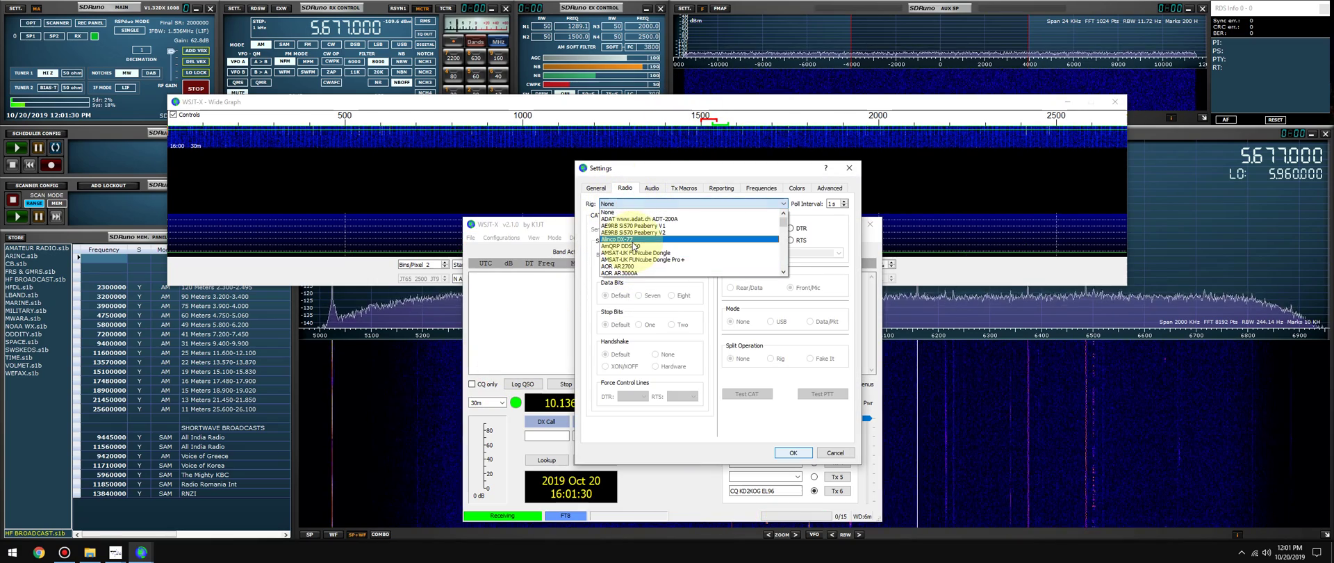
pyautogui.scroll(-20, 633, 244)
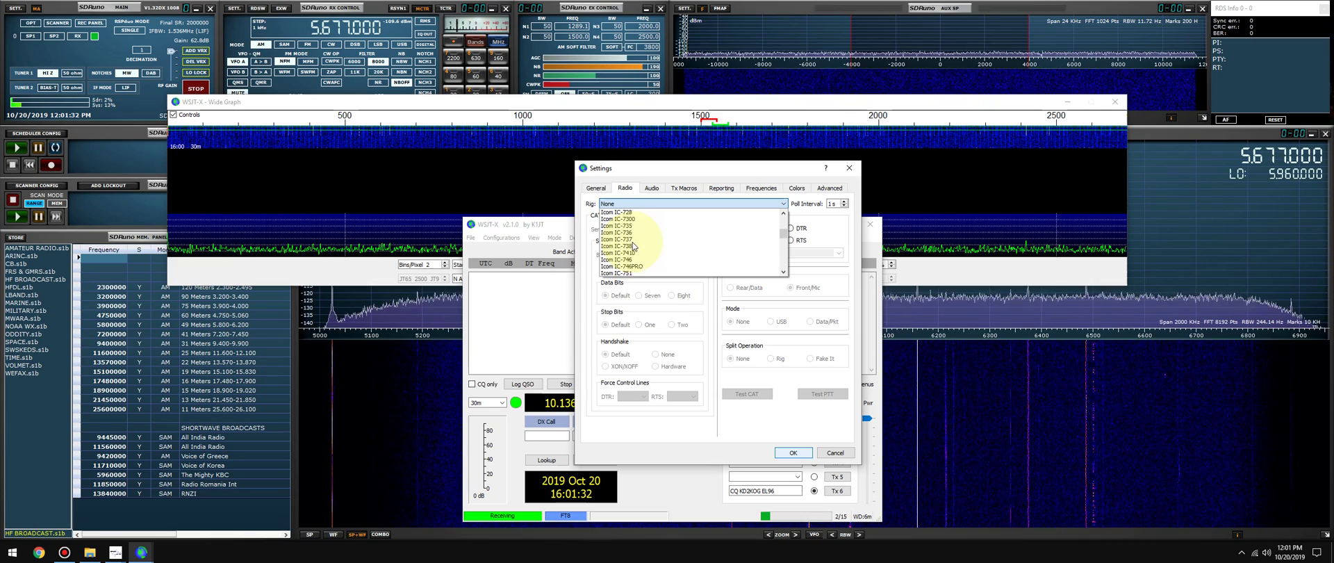
pyautogui.scroll(-12, 633, 245)
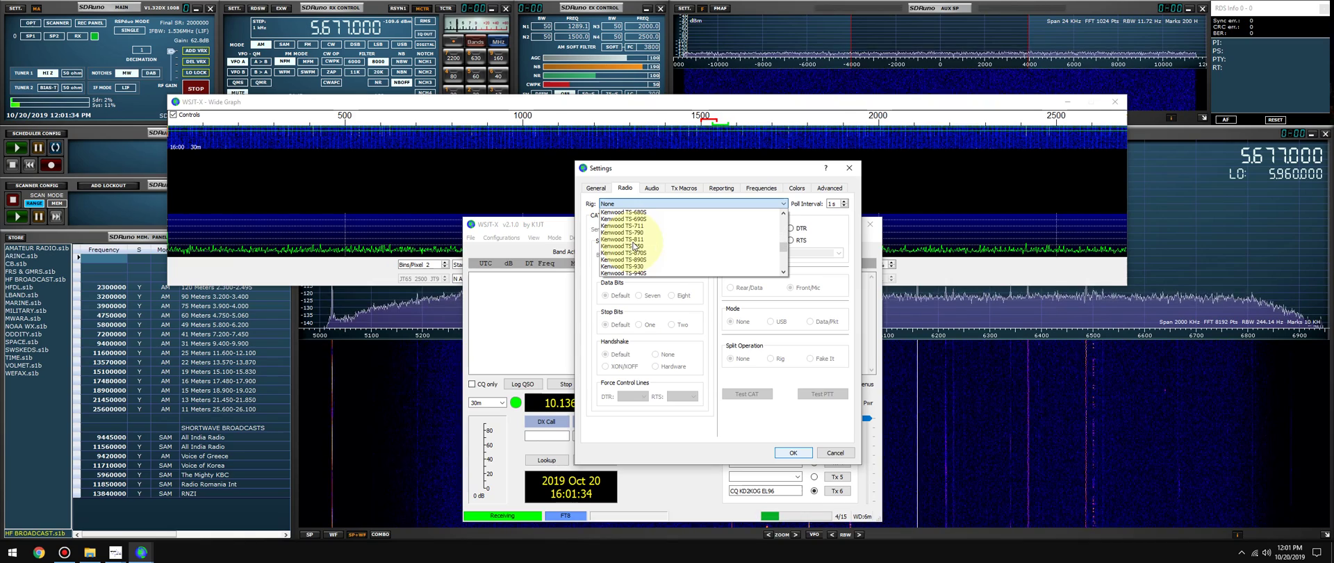
pyautogui.scroll(2, 634, 244)
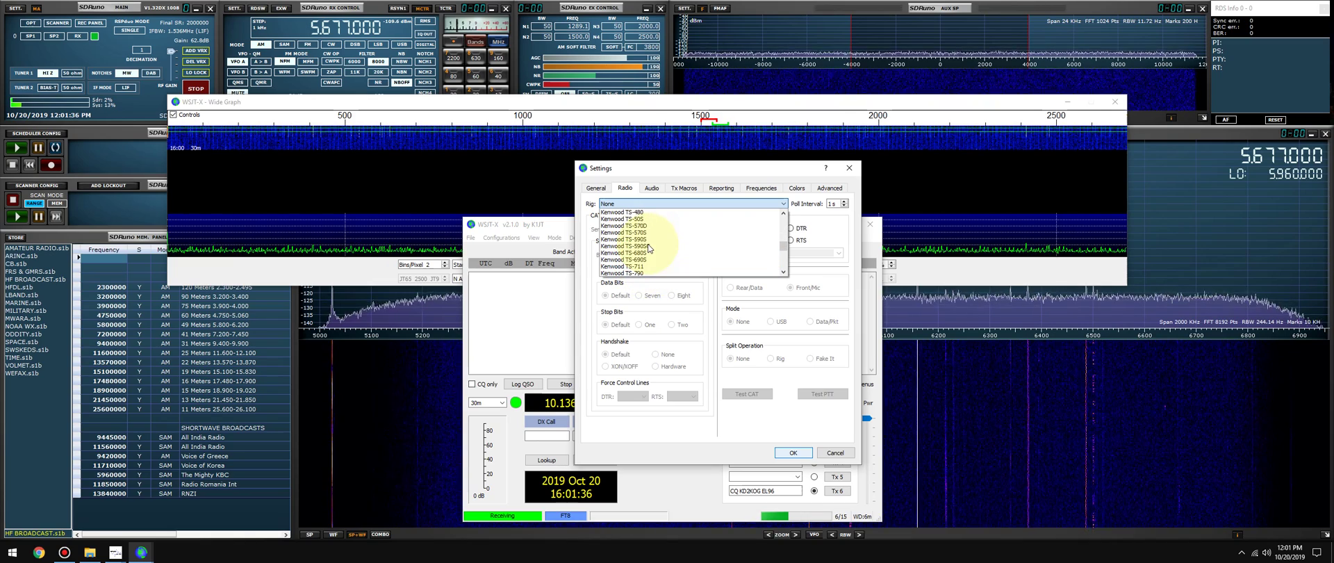
pyautogui.click(644, 233)
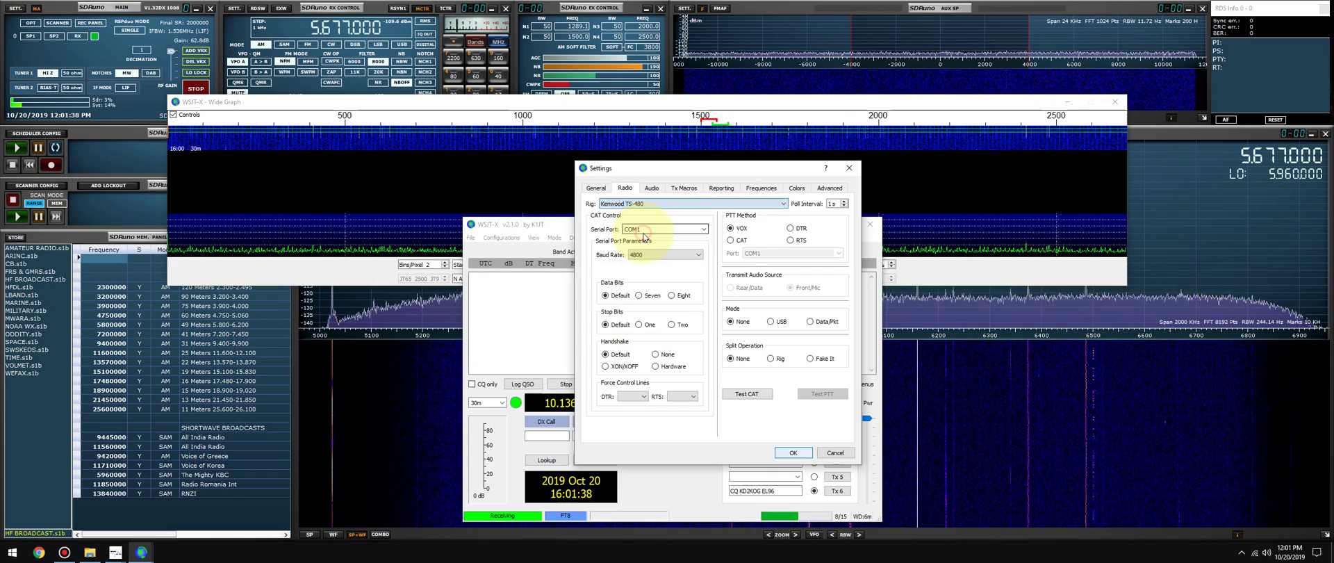
# Step: Set the CAT control serial port to COM2 and its baud rate to 57600
pyautogui.click(703, 229)
pyautogui.click(659, 245)
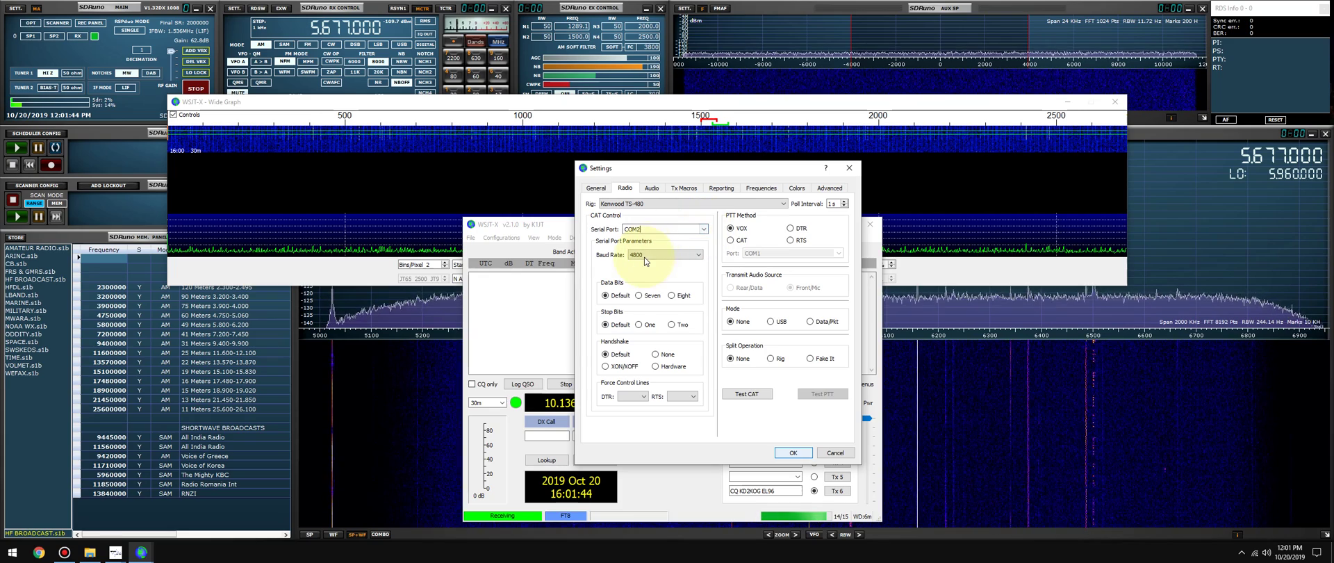
pyautogui.click(644, 255)
pyautogui.click(643, 303)
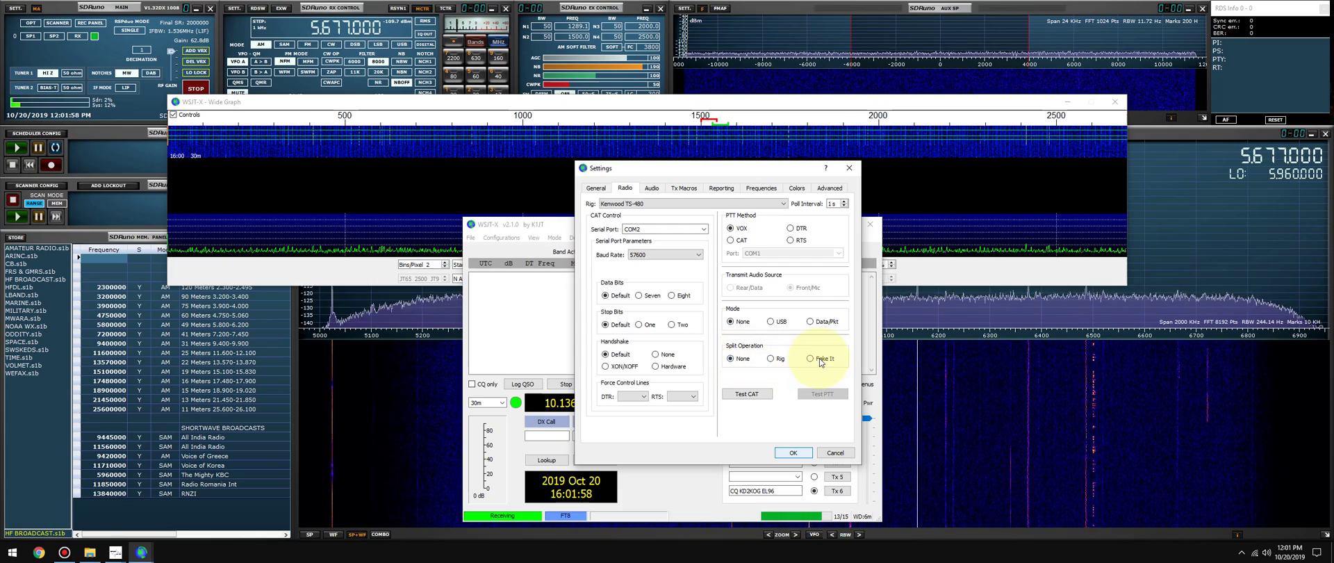
# Step: Test the CAT connection, move the settings dialog aside and accept the radio settings
pyautogui.click(737, 398)
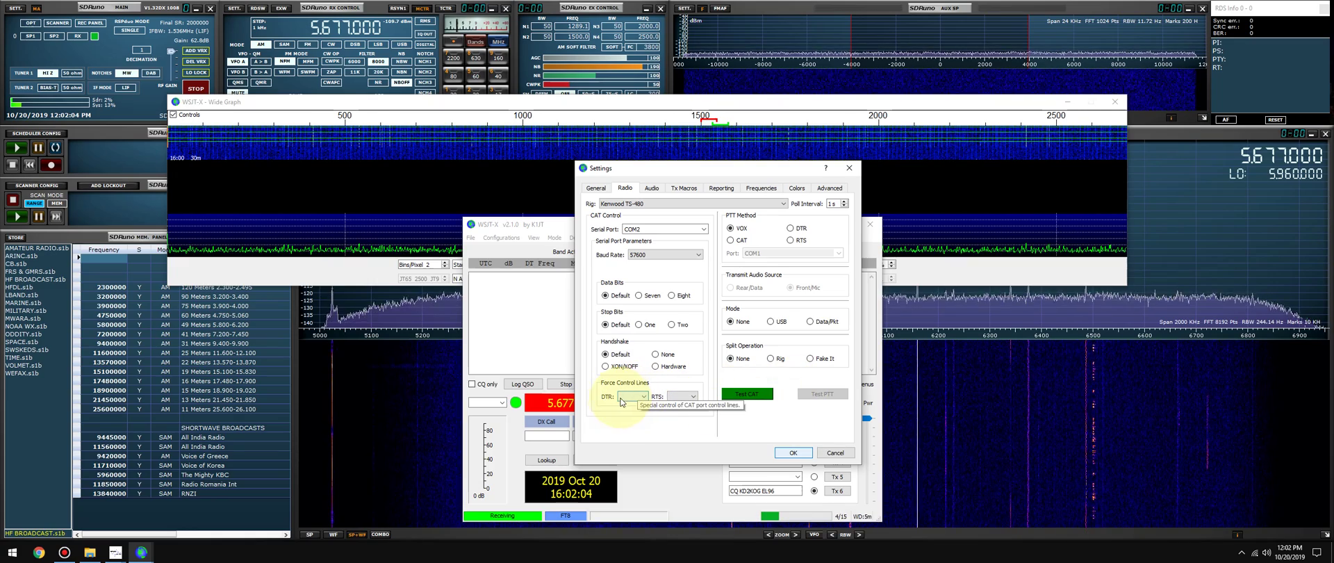
pyautogui.moveTo(638, 163); pyautogui.dragTo(986, 166)
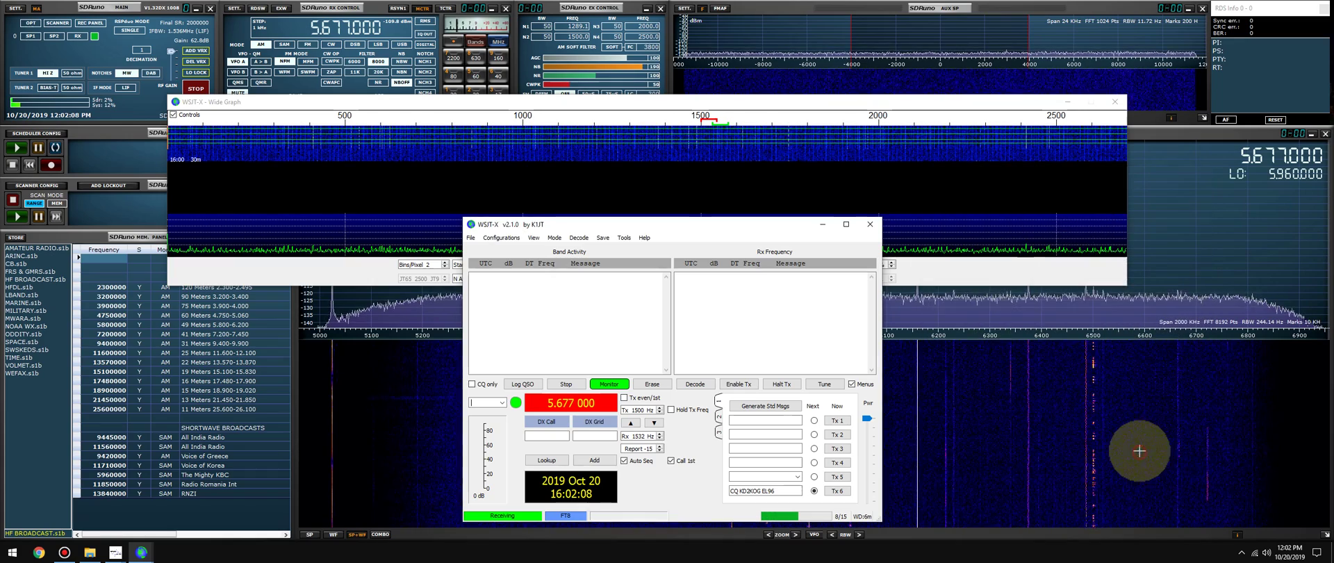
pyautogui.click(1141, 456)
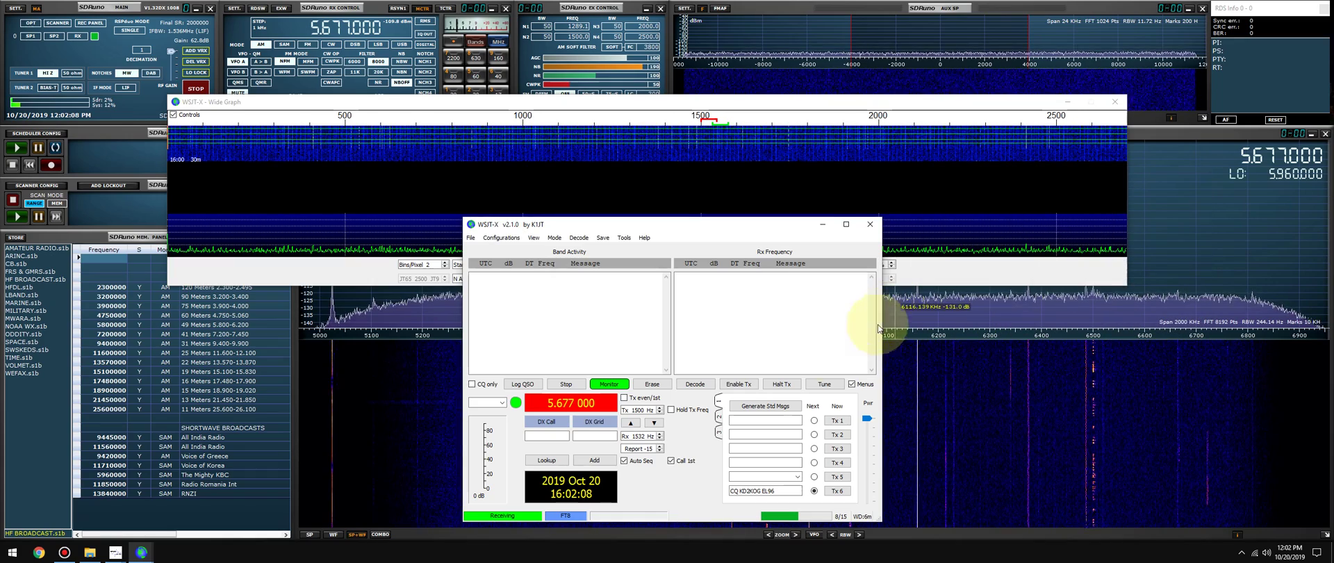
# Step: Select FT8 mode and tune WSJT-X to the 20m band frequency, 14.074 000 MHz
pyautogui.click(554, 238)
pyautogui.click(565, 268)
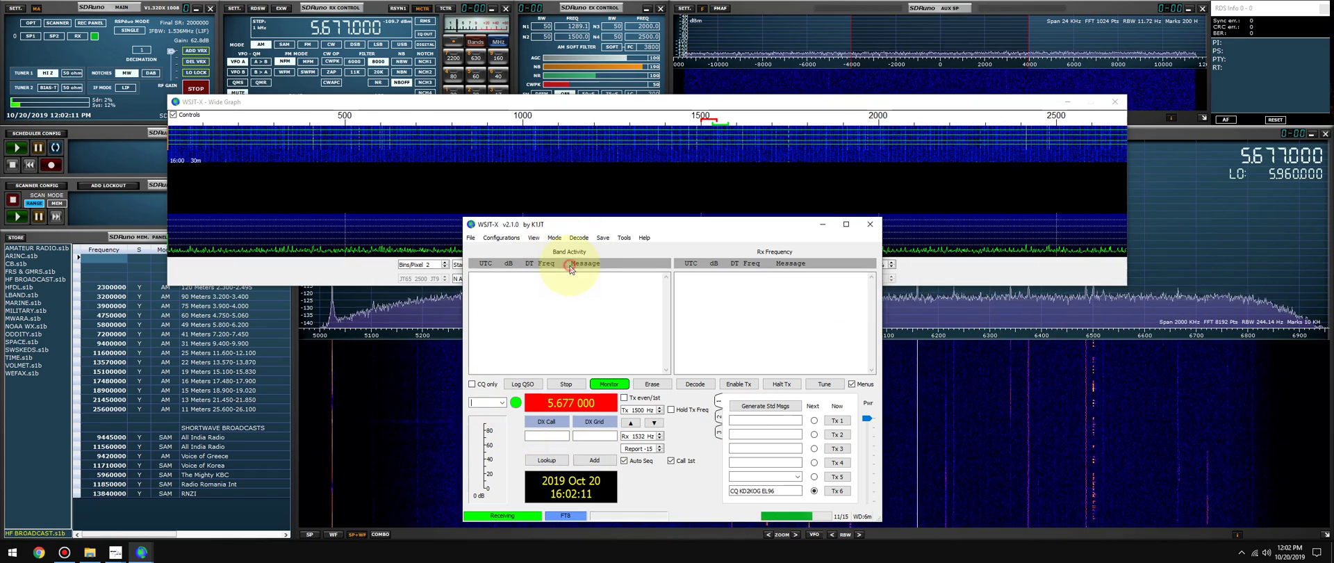
pyautogui.click(500, 403)
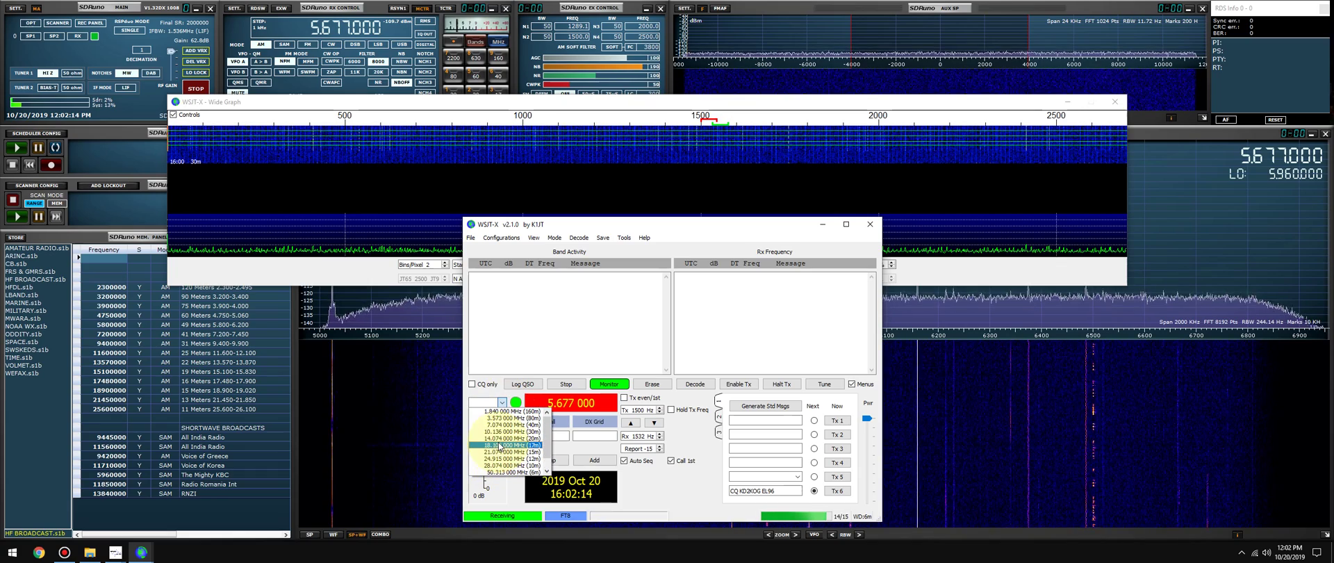
pyautogui.click(499, 438)
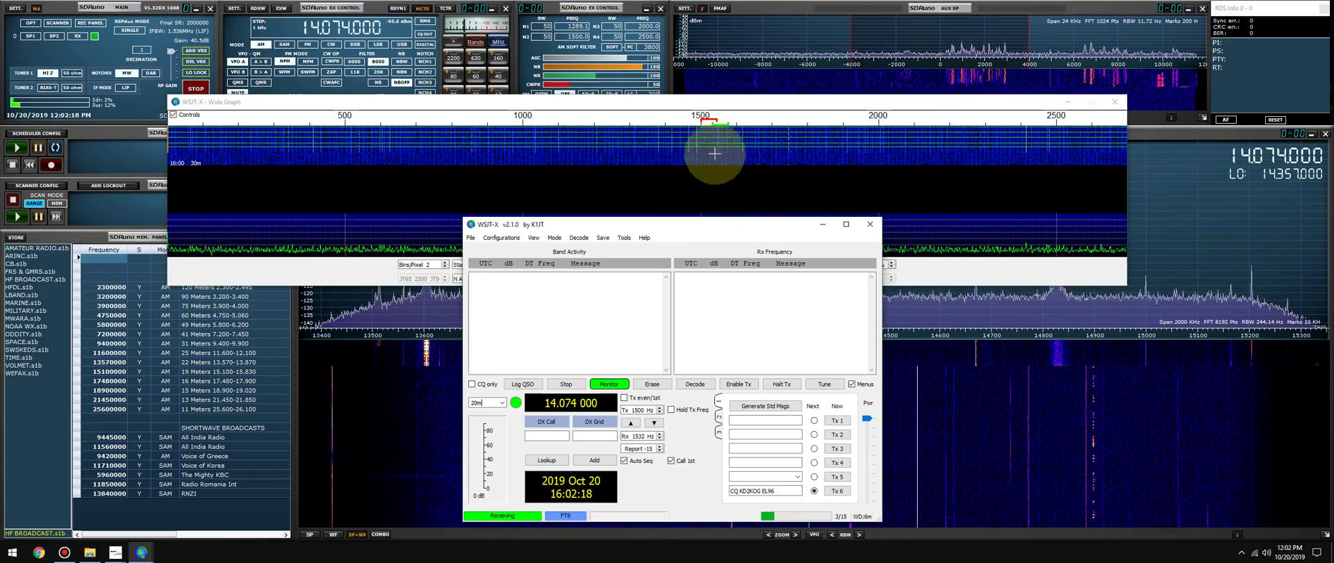
# Step: Move the main WSJT-X window off to the side and set the SDRuno receiver to USB with the 3000 Hz filter
pyautogui.moveTo(612, 220); pyautogui.dragTo(704, 228)
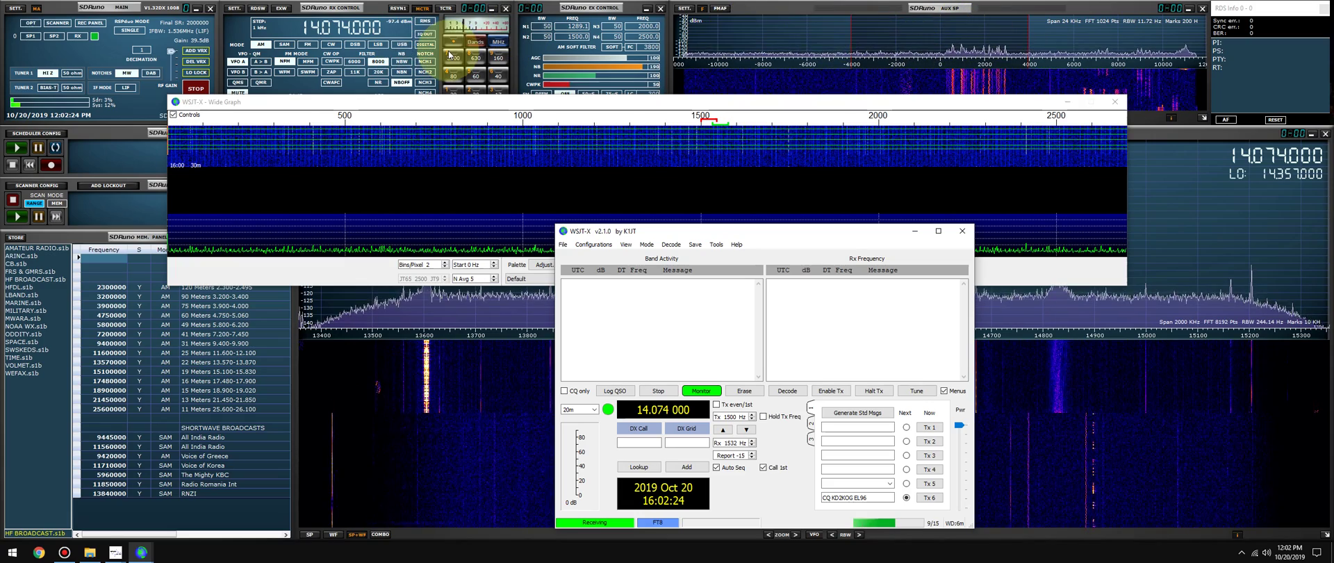
pyautogui.click(400, 44)
pyautogui.click(377, 72)
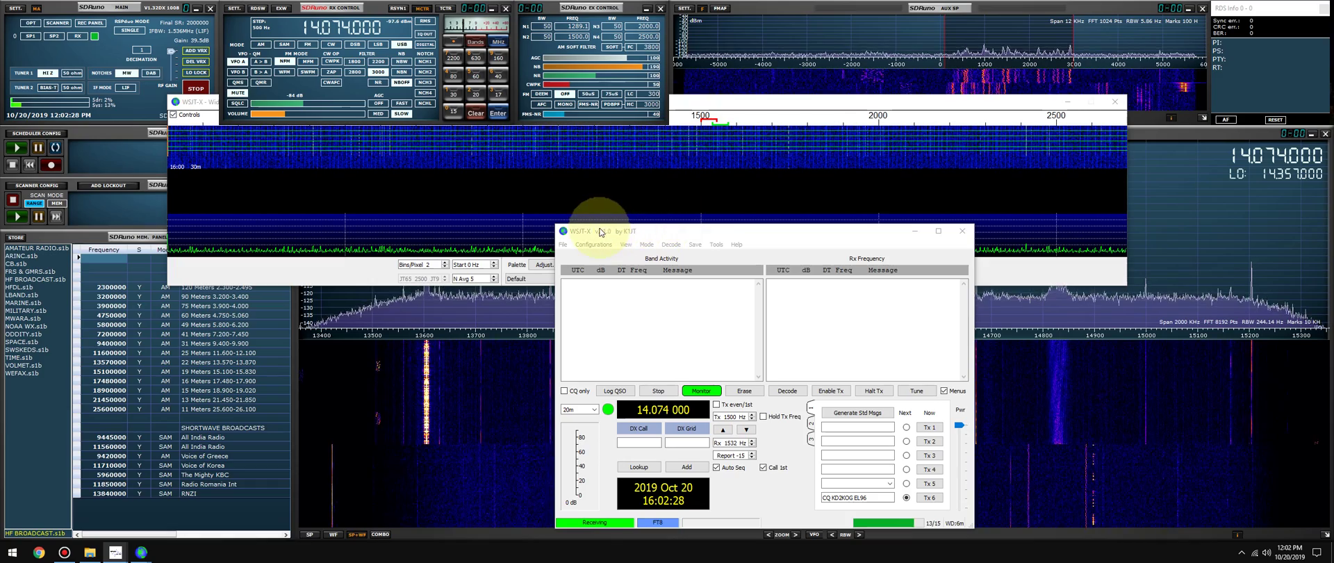
# Step: Bring both WSJT-X windows forward, placing the Wide Graph near the top of the screen and the main window below it
pyautogui.click(736, 110)
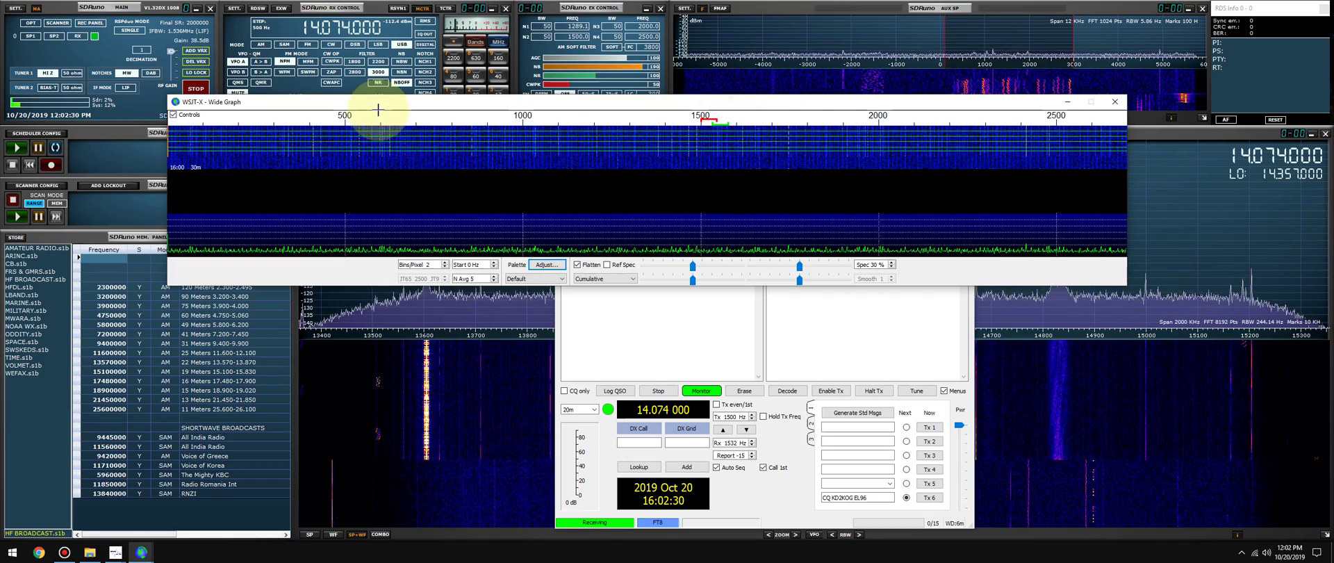
pyautogui.moveTo(378, 105); pyautogui.dragTo(347, 144)
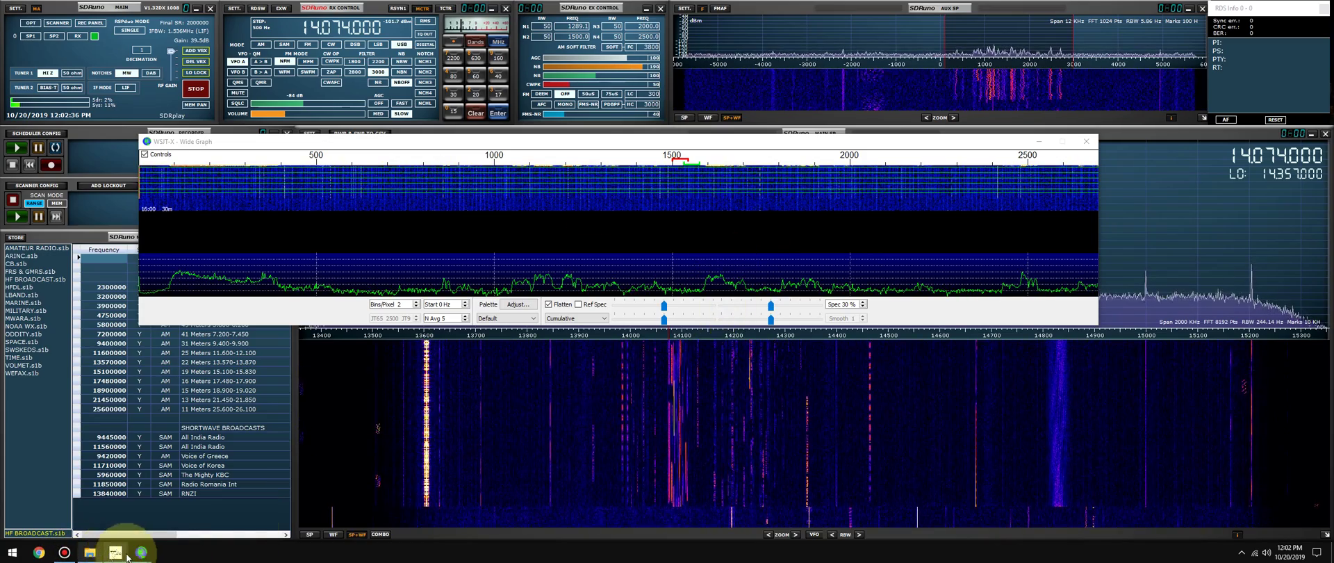
pyautogui.moveTo(141, 551)
pyautogui.click(182, 486)
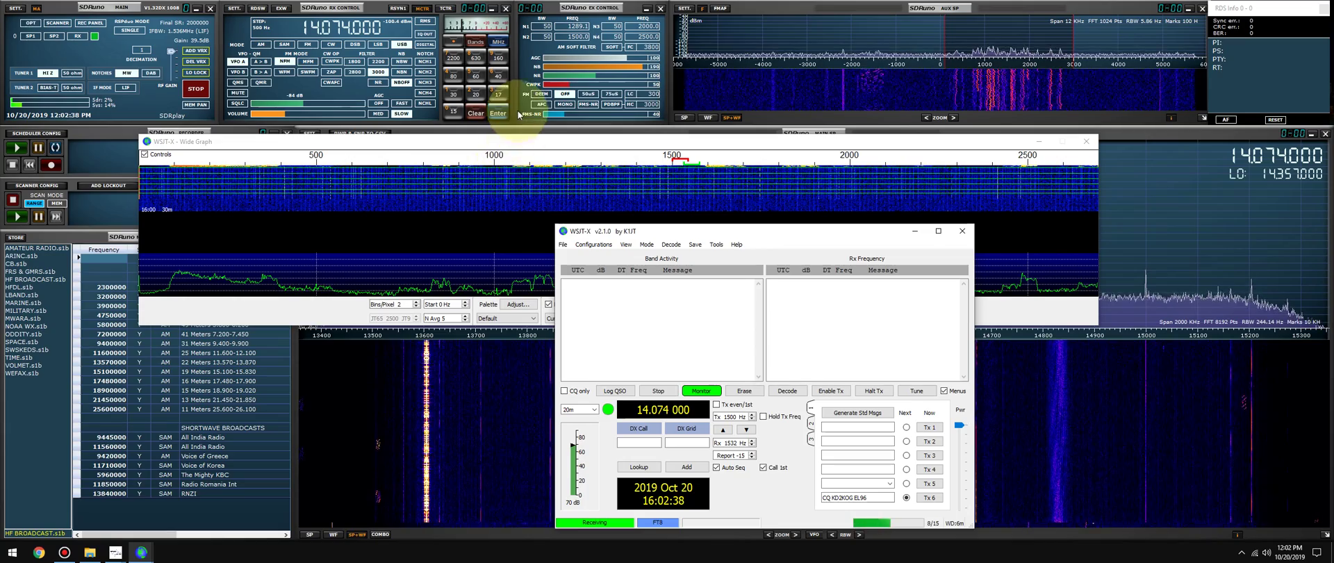
pyautogui.moveTo(512, 141); pyautogui.dragTo(568, 47)
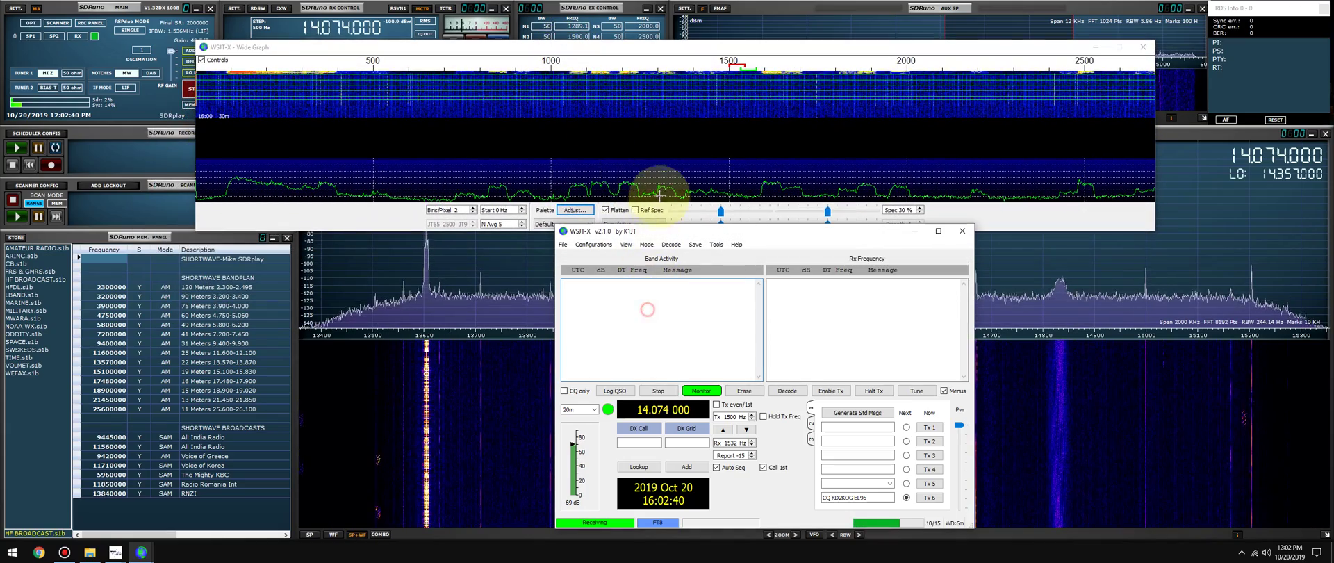
pyautogui.moveTo(622, 235); pyautogui.dragTo(263, 224)
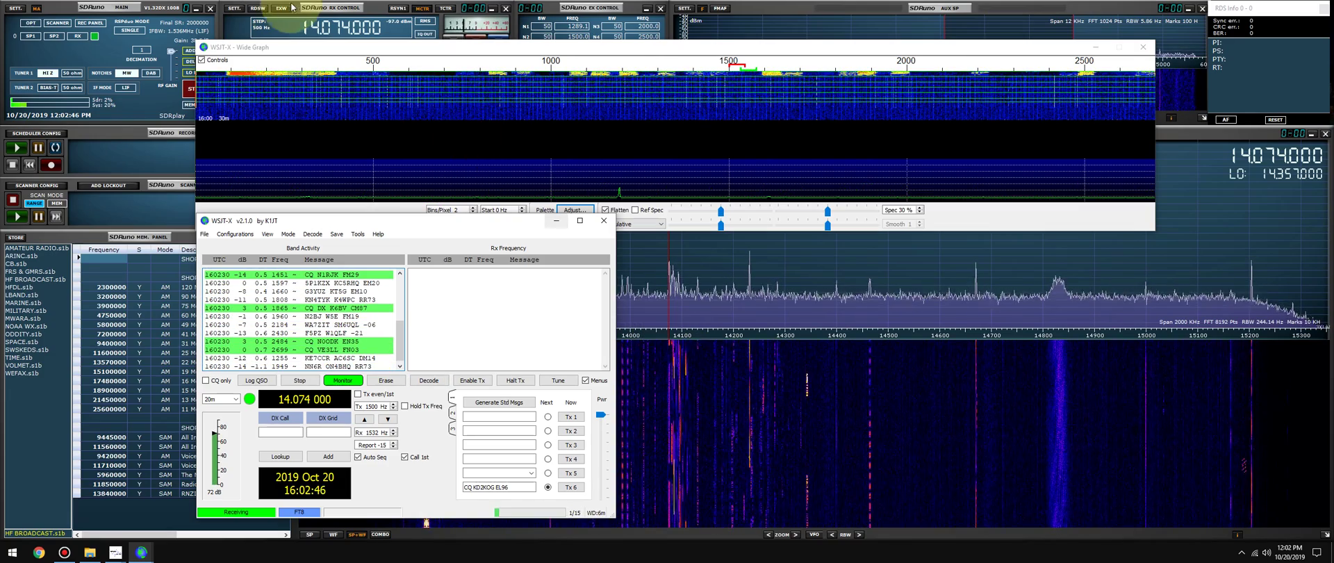
# Step: Move the Wide Graph clear of the SDRuno receiver controls and bring the main WSJT-X window to the front
pyautogui.click(294, 48)
pyautogui.moveTo(313, 66); pyautogui.dragTo(495, 122)
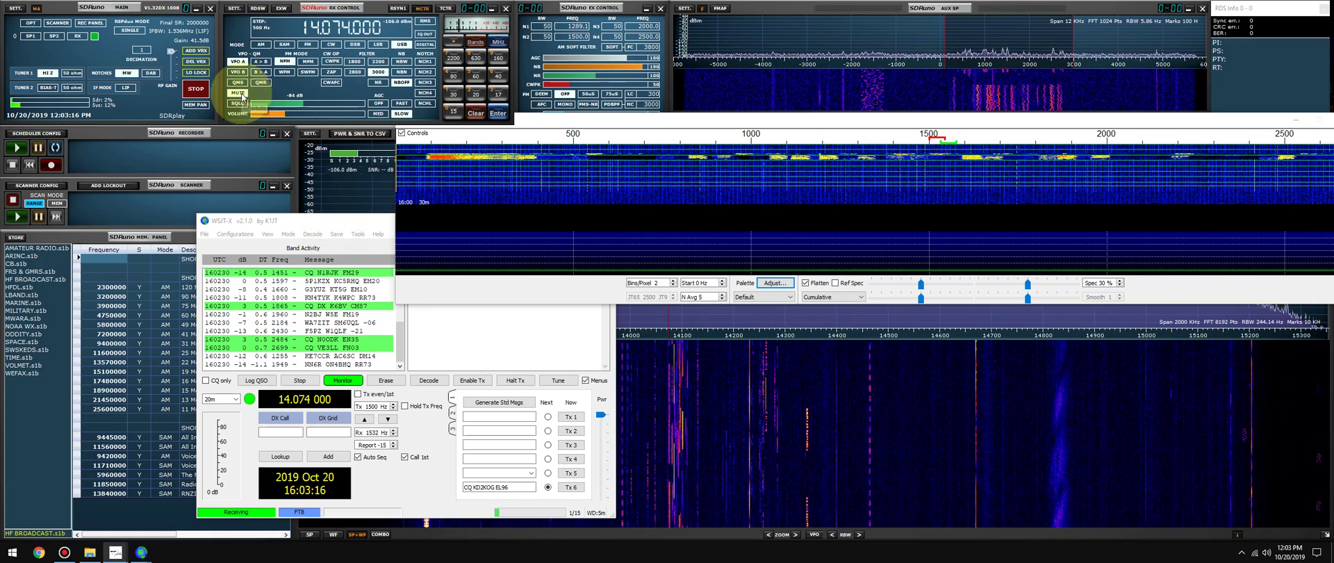
pyautogui.click(313, 218)
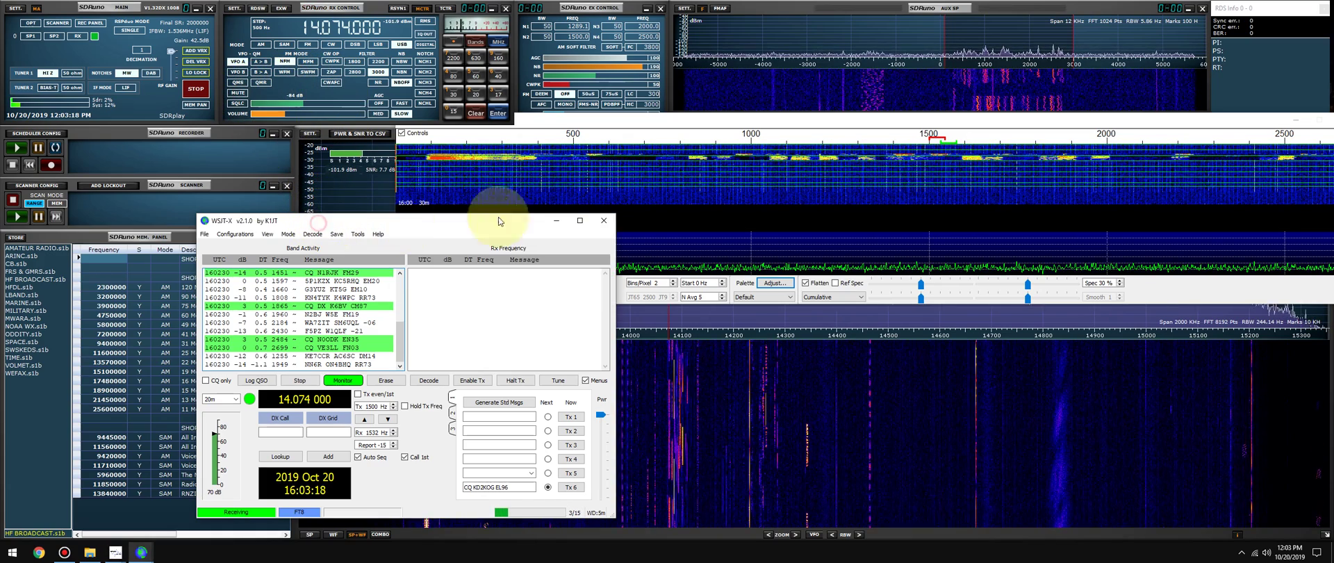